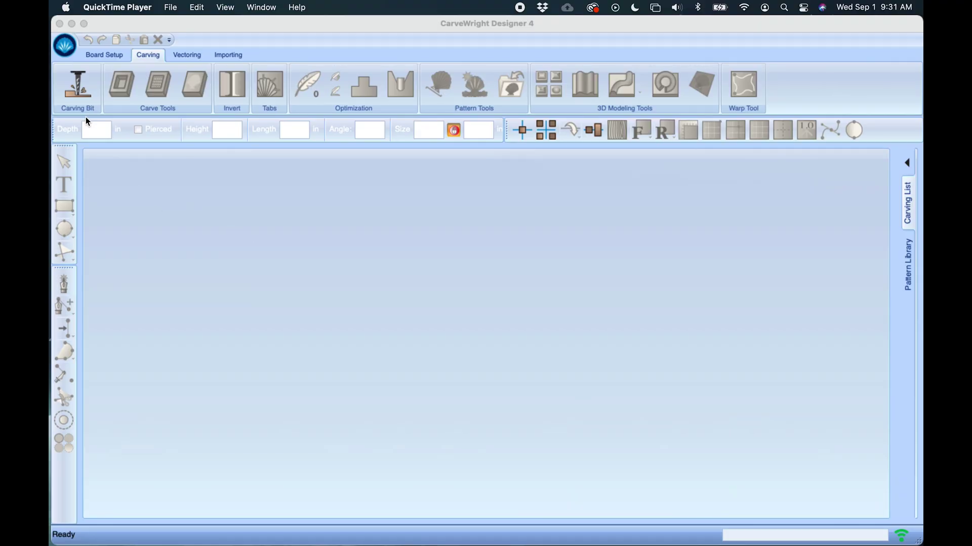
# Create a new project with a 12 x 8 in board, 0.750 in thick
pyautogui.click(63, 49)
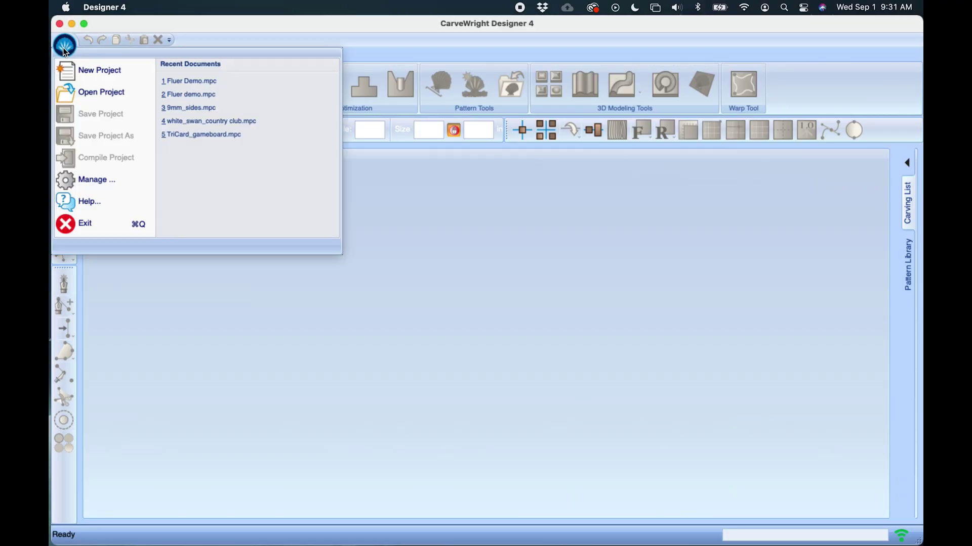
pyautogui.click(70, 73)
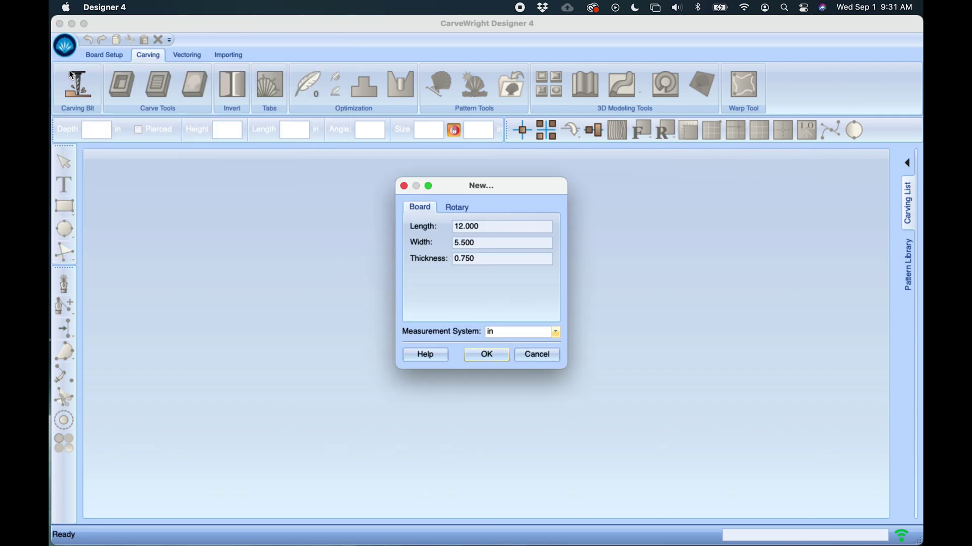
pyautogui.click(484, 228)
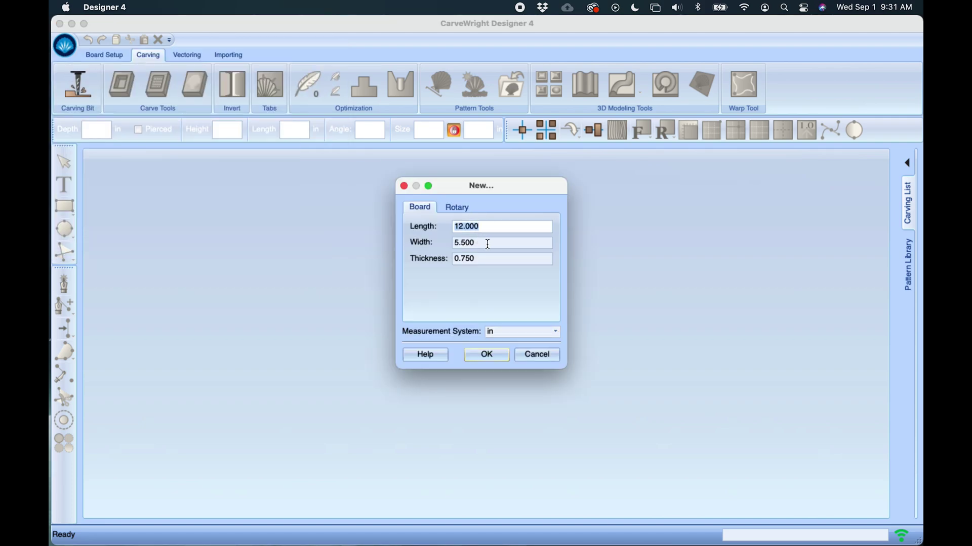
pyautogui.click(487, 245)
pyautogui.write('8')
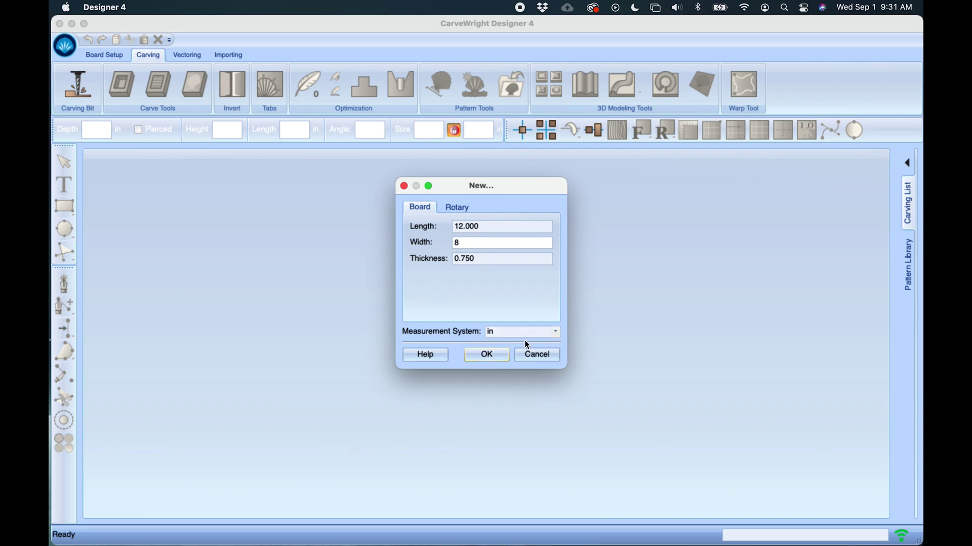
pyautogui.click(490, 353)
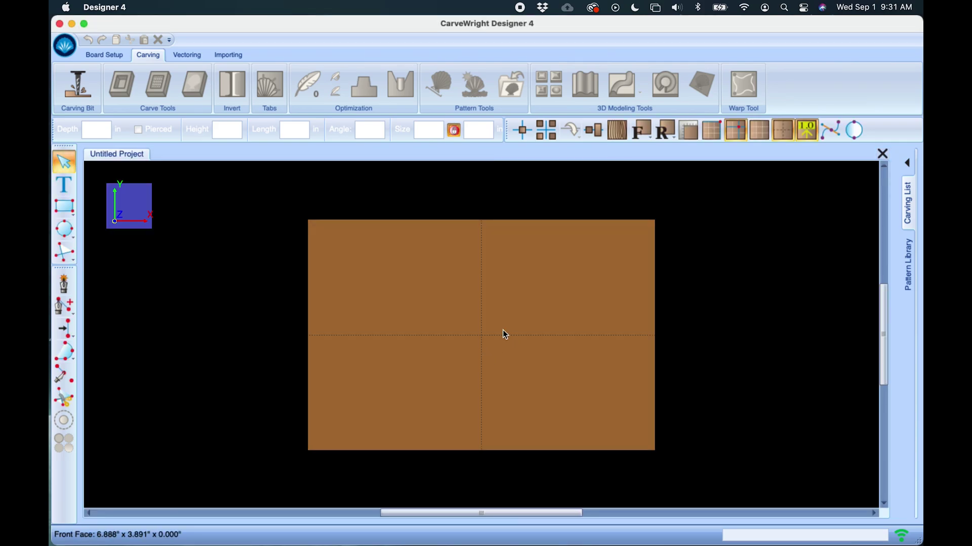
# Tilt the blank board into a 3-D view and activate the Text Tool
pyautogui.moveTo(502, 330); pyautogui.dragTo(481, 330, button='right')
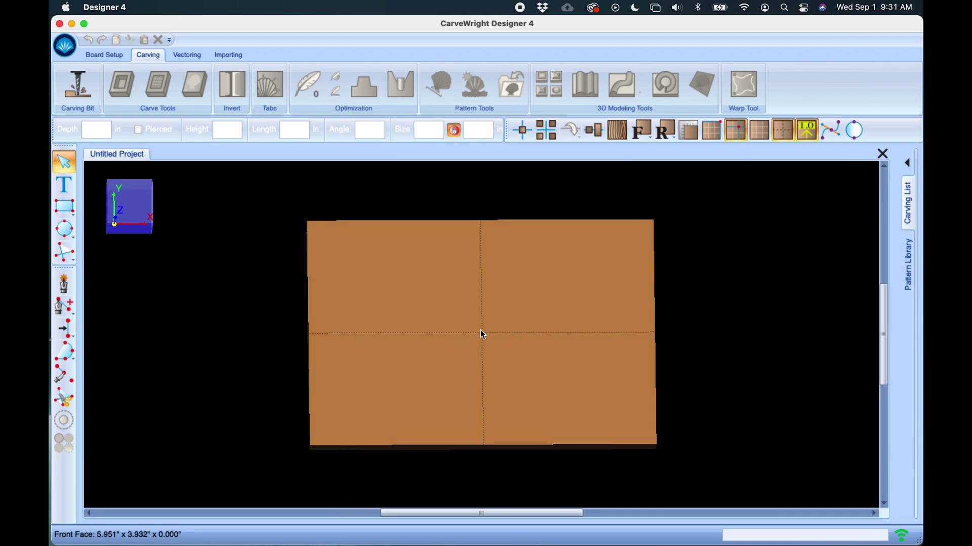
pyautogui.scroll(3, 481, 330)
pyautogui.scroll(-2, 481, 330)
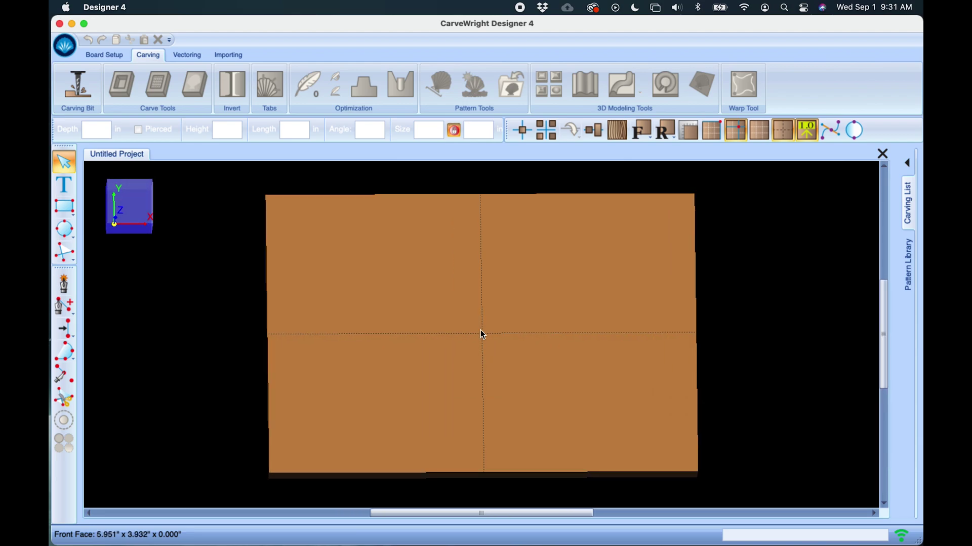
pyautogui.click(65, 186)
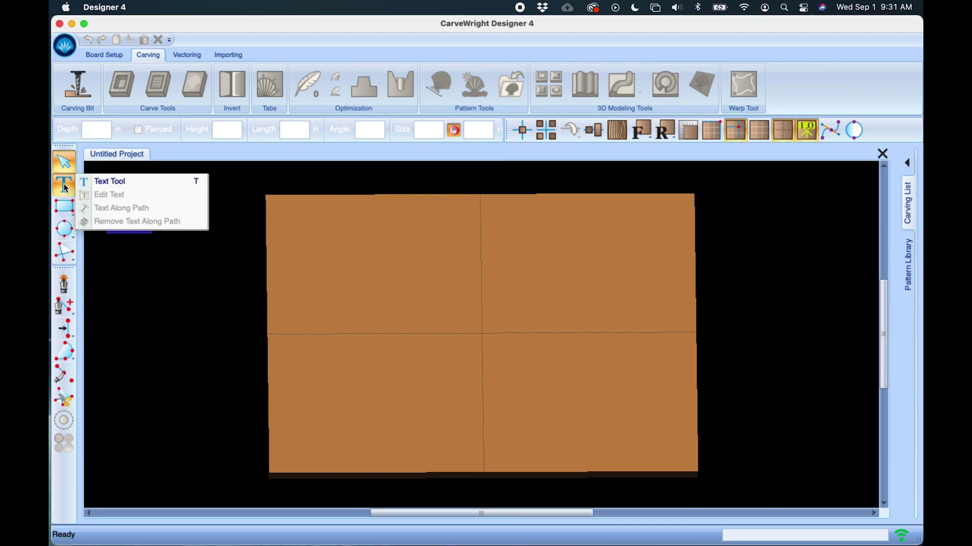
pyautogui.click(107, 183)
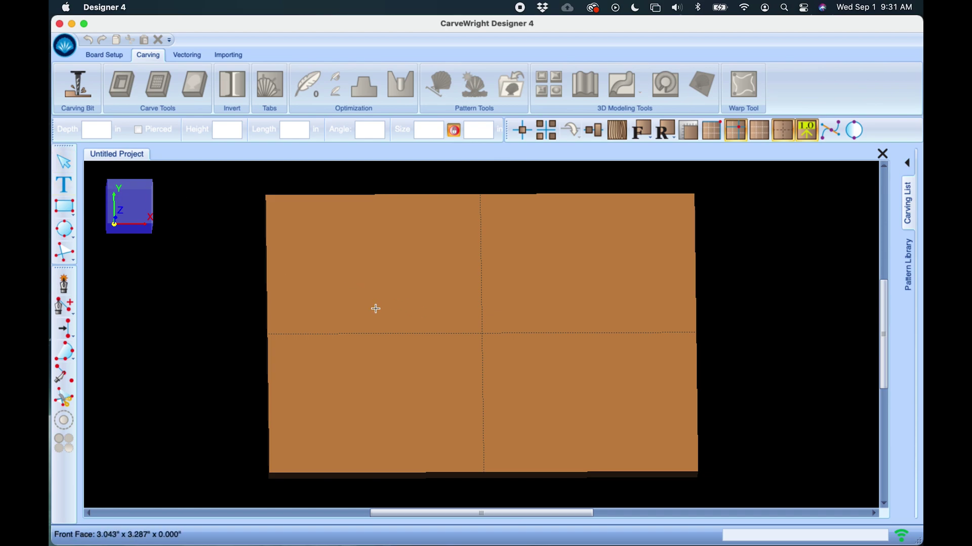
# Place a text on the board's upper-left quarter and enter the word 'Raster'
pyautogui.click(461, 306)
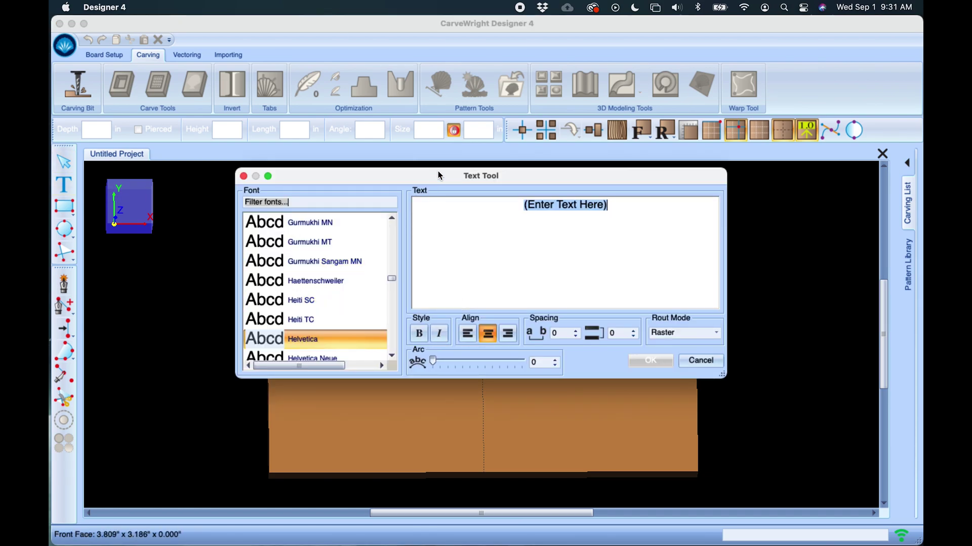
pyautogui.moveTo(437, 178); pyautogui.dragTo(444, 52)
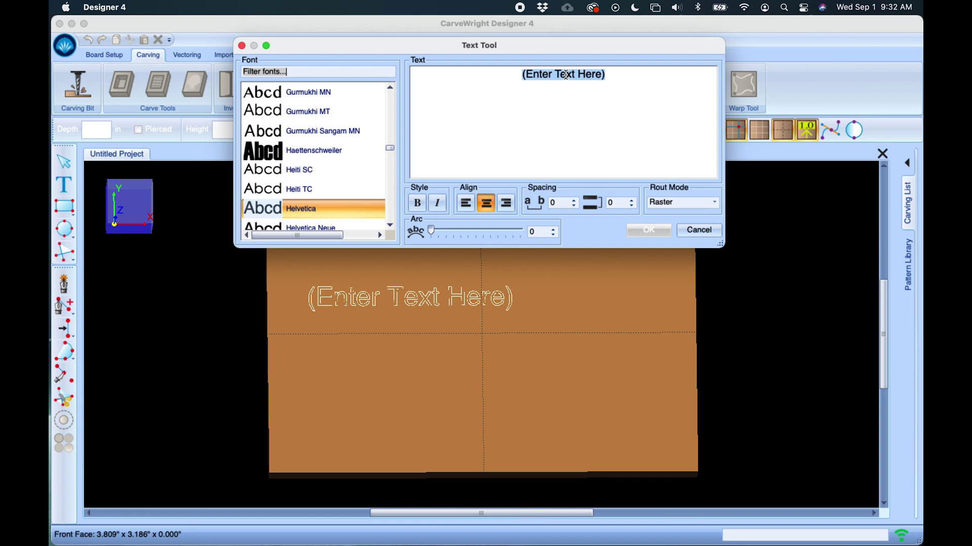
pyautogui.write('Raster')
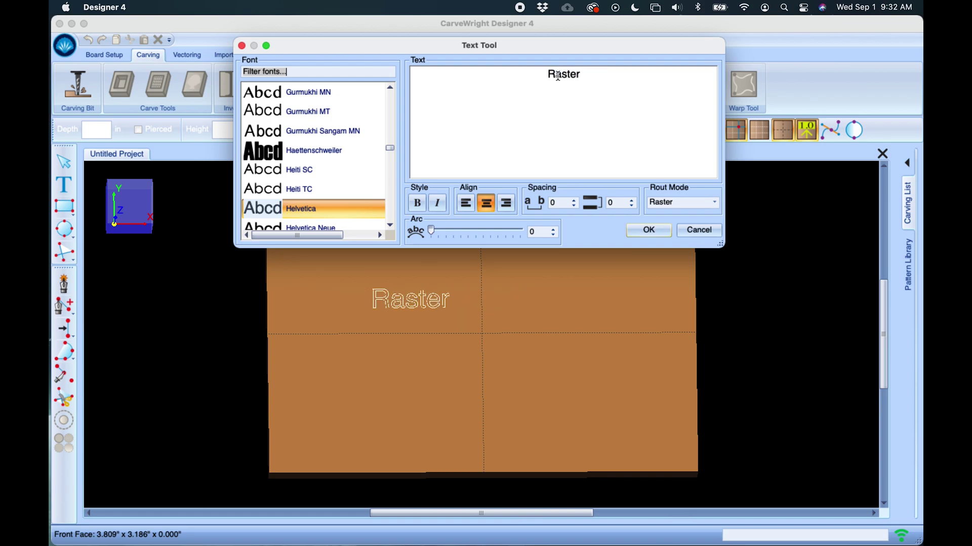
# Preview Raster in Galvji, Gargoyles and Germania One, then return to Futura-Heavy
pyautogui.doubleClick(563, 75)
pyautogui.scroll(3, 303, 152)
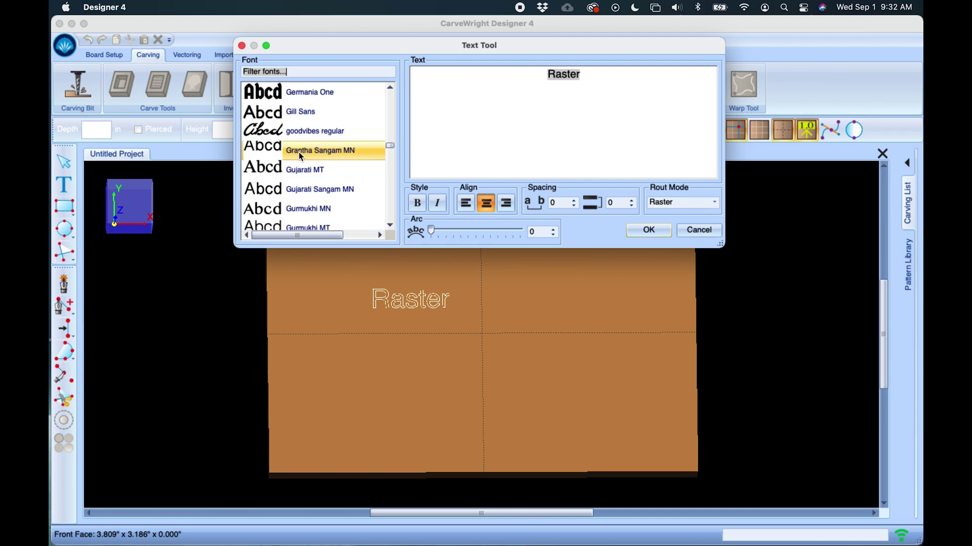
pyautogui.scroll(4, 263, 119)
pyautogui.click(272, 148)
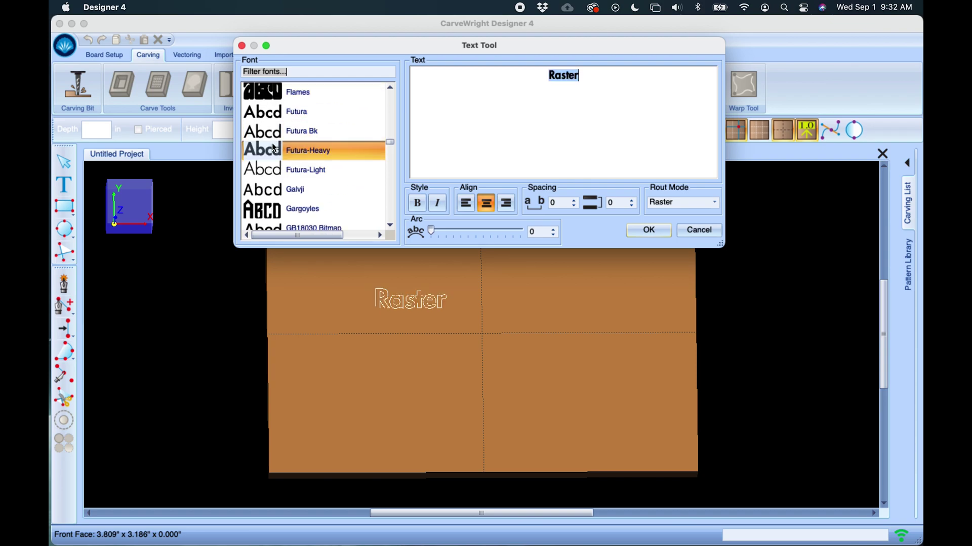
pyautogui.scroll(3, 267, 152)
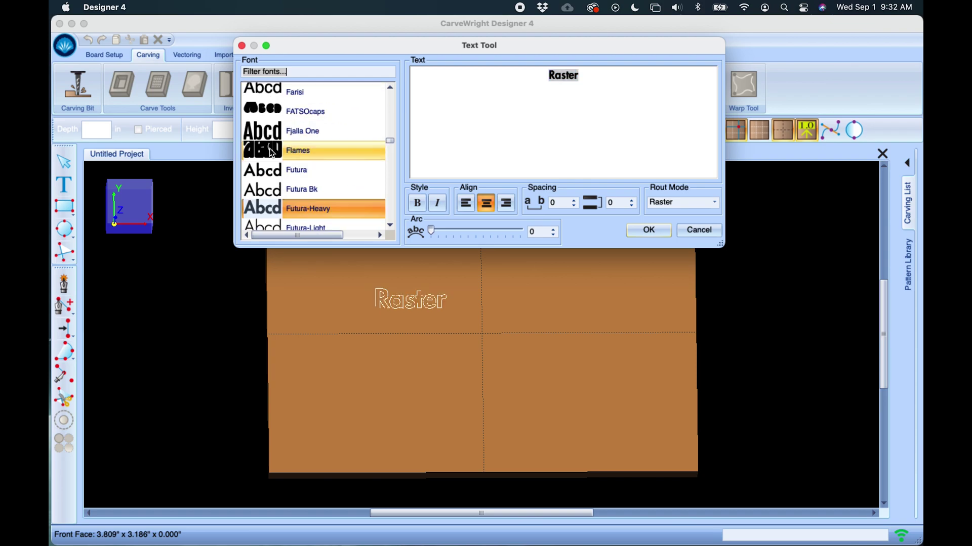
pyautogui.scroll(-3, 267, 167)
pyautogui.click(267, 194)
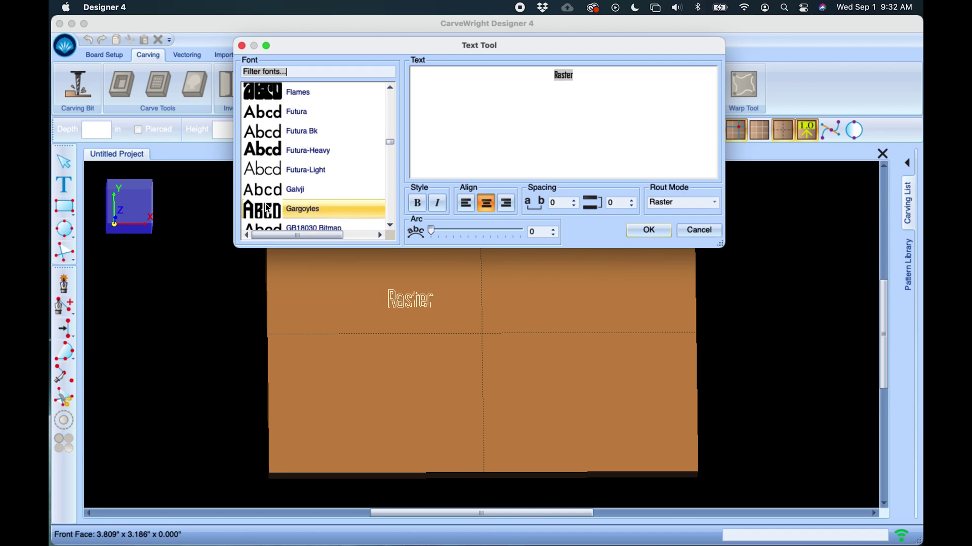
pyautogui.click(268, 214)
pyautogui.scroll(-3, 267, 207)
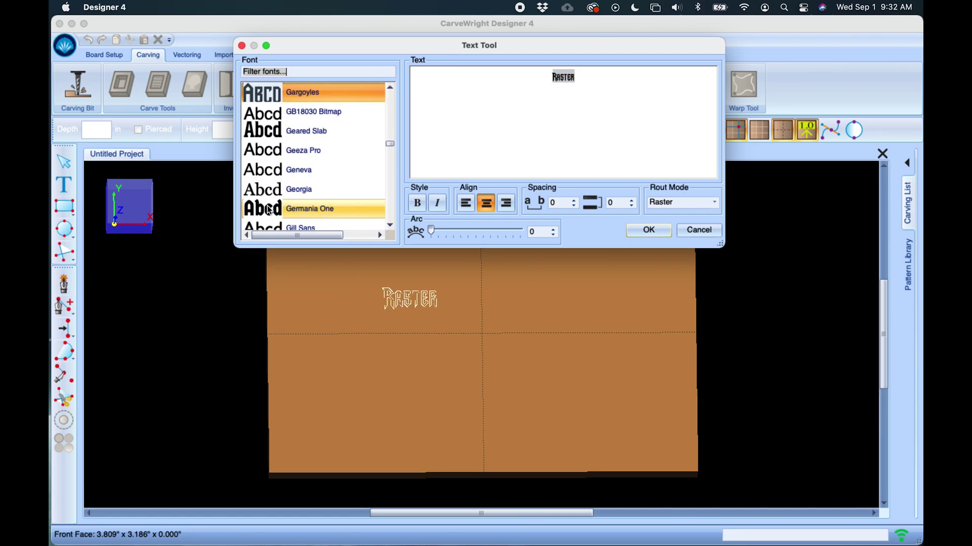
pyautogui.click(266, 207)
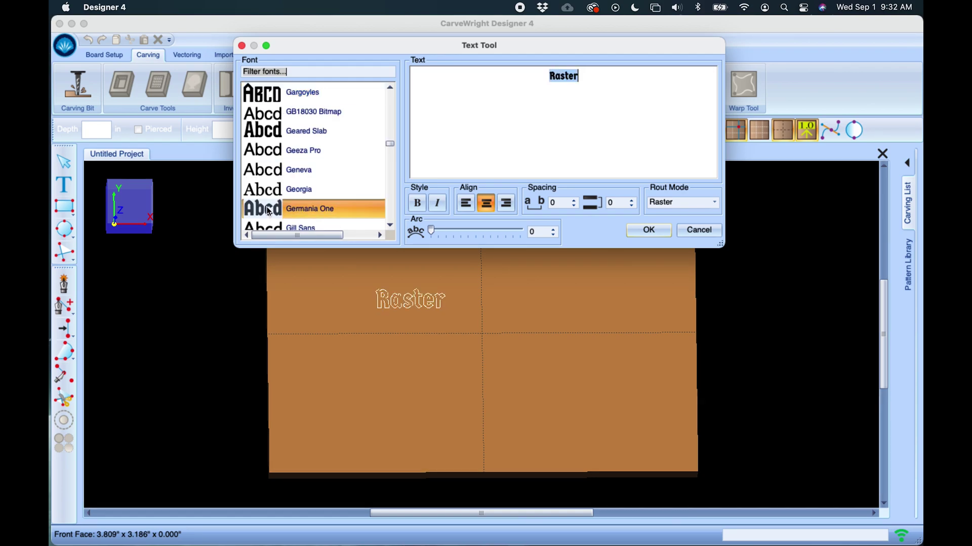
pyautogui.scroll(3, 278, 159)
pyautogui.click(309, 152)
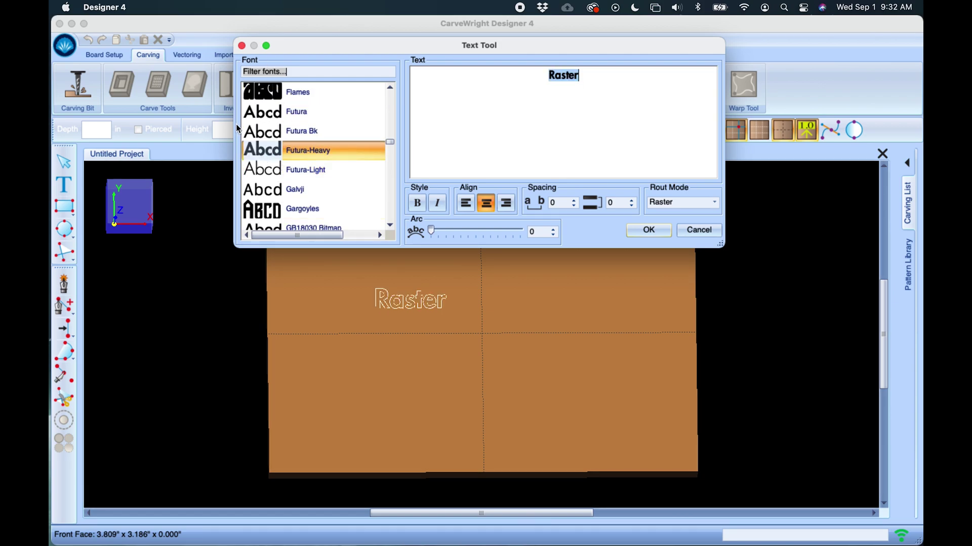
# Filter the font list by 'ghfu' and reselect the Raster text
pyautogui.click(302, 72)
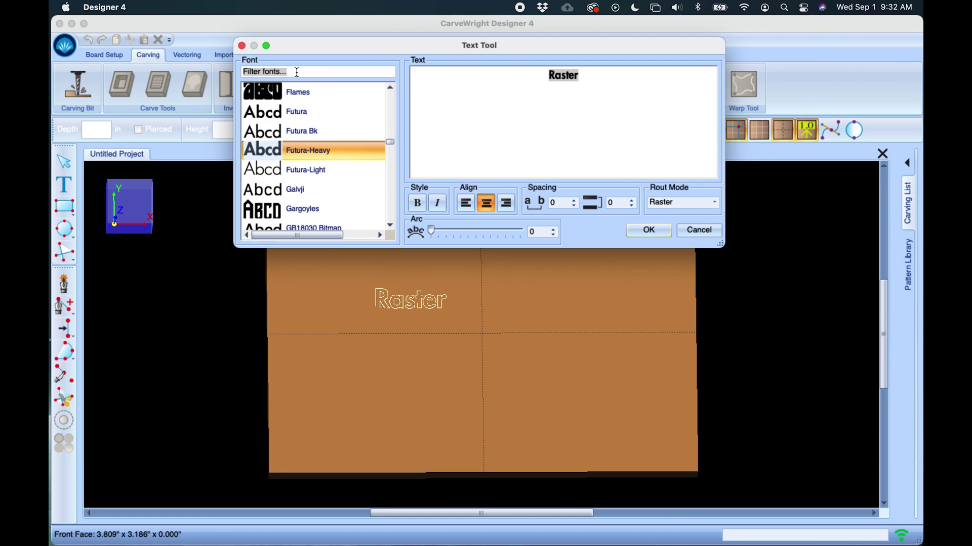
pyautogui.write('g')
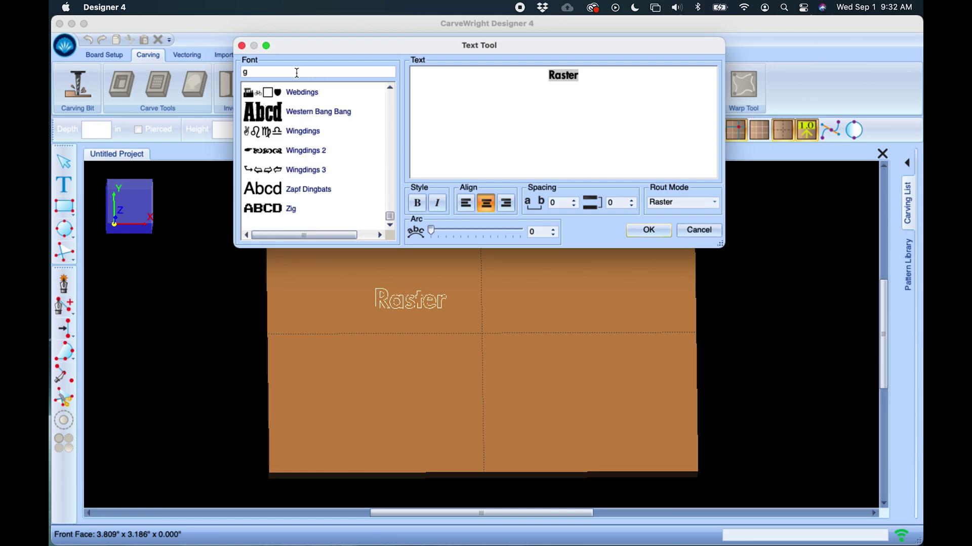
pyautogui.write('h')
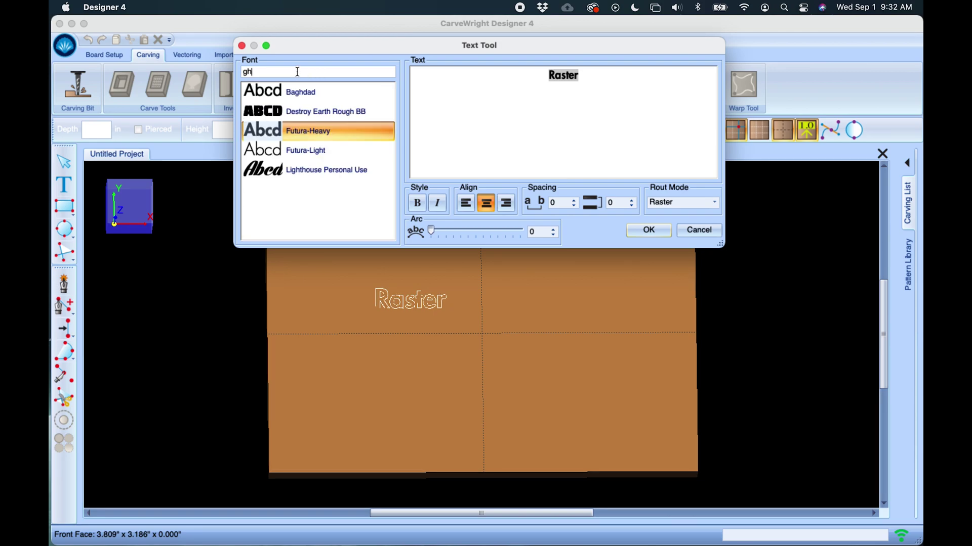
pyautogui.write('f')
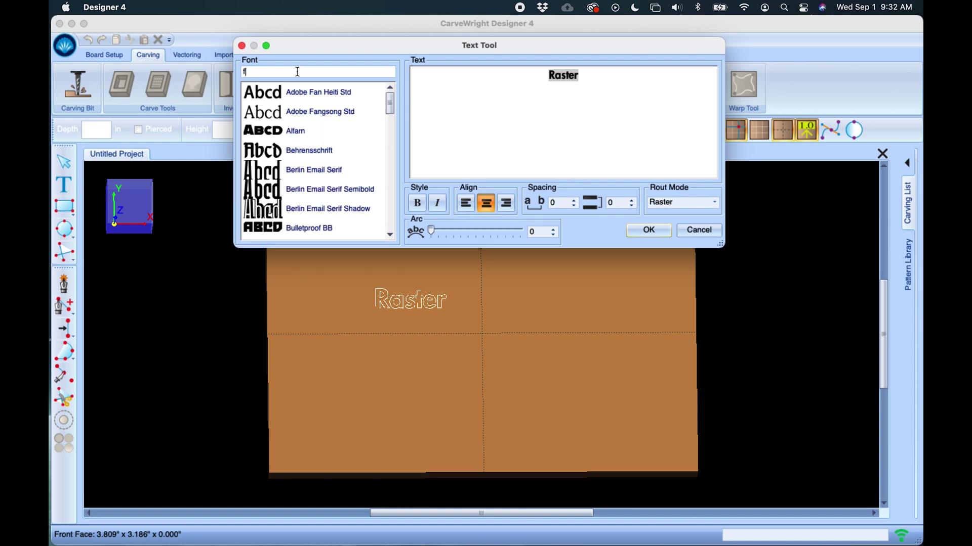
pyautogui.write('ut')
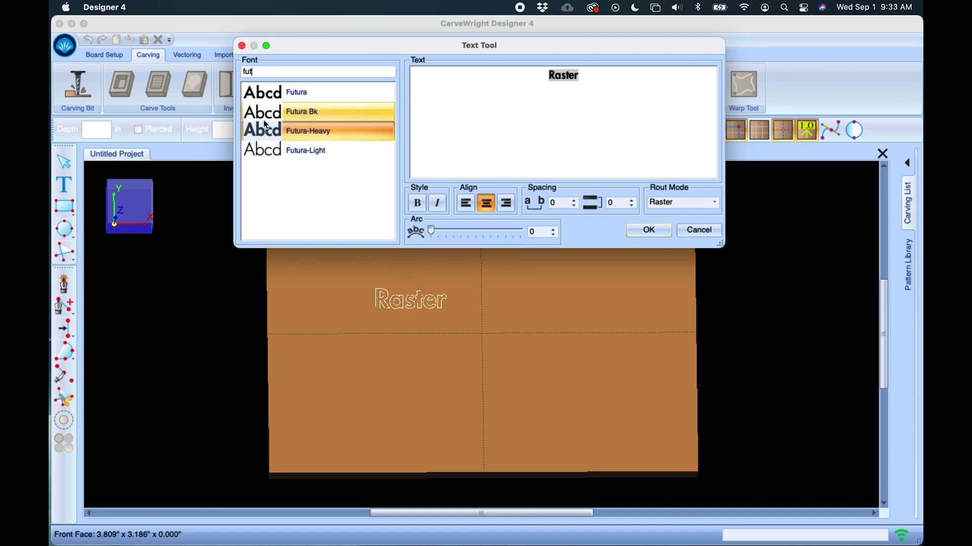
pyautogui.click(575, 77)
pyautogui.doubleClick(575, 77)
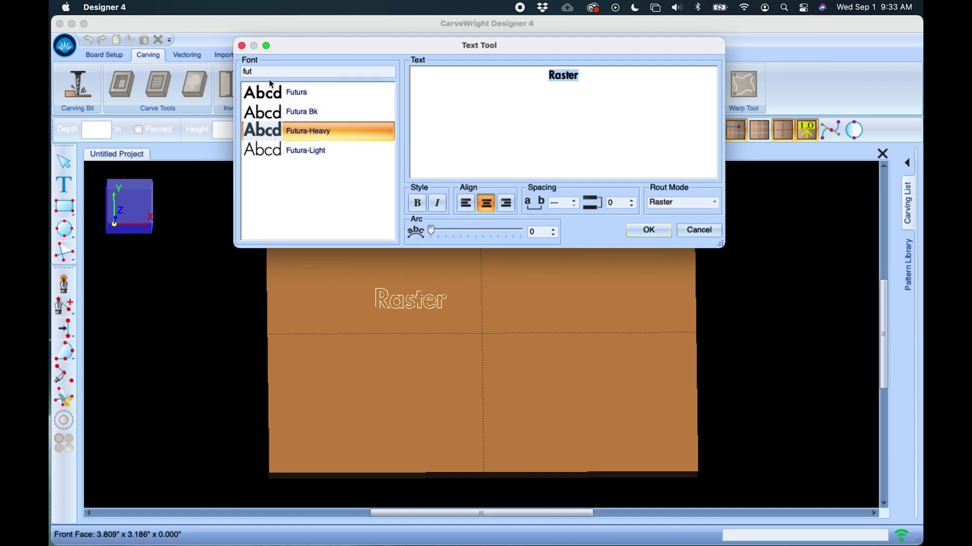
# Switch Raster to regular Futura and try alignments, leaving it centered
pyautogui.click(272, 94)
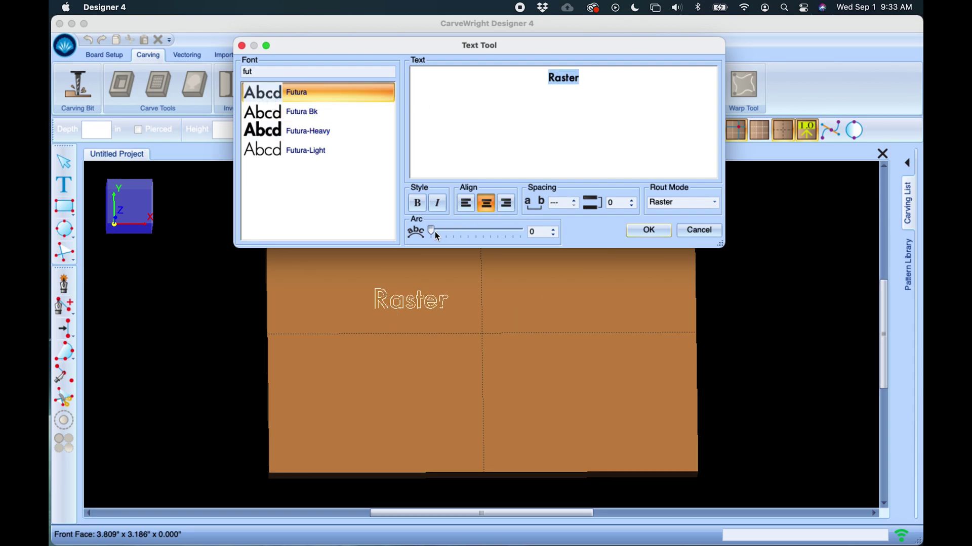
pyautogui.click(466, 204)
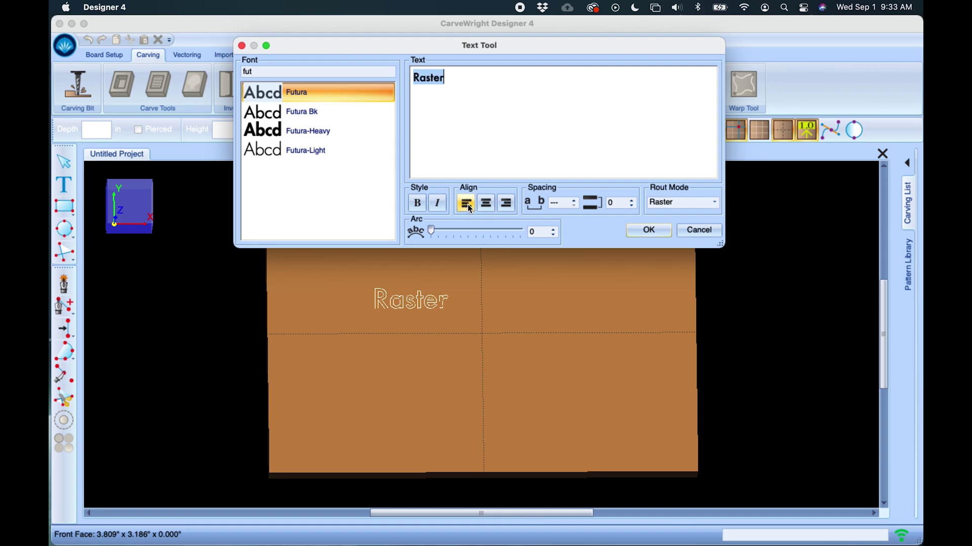
pyautogui.click(484, 204)
pyautogui.click(507, 204)
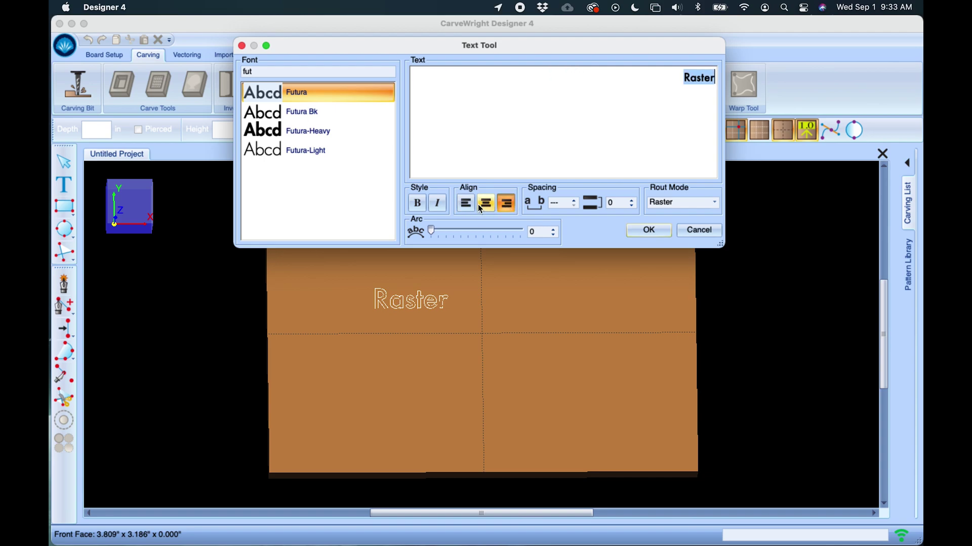
pyautogui.click(485, 204)
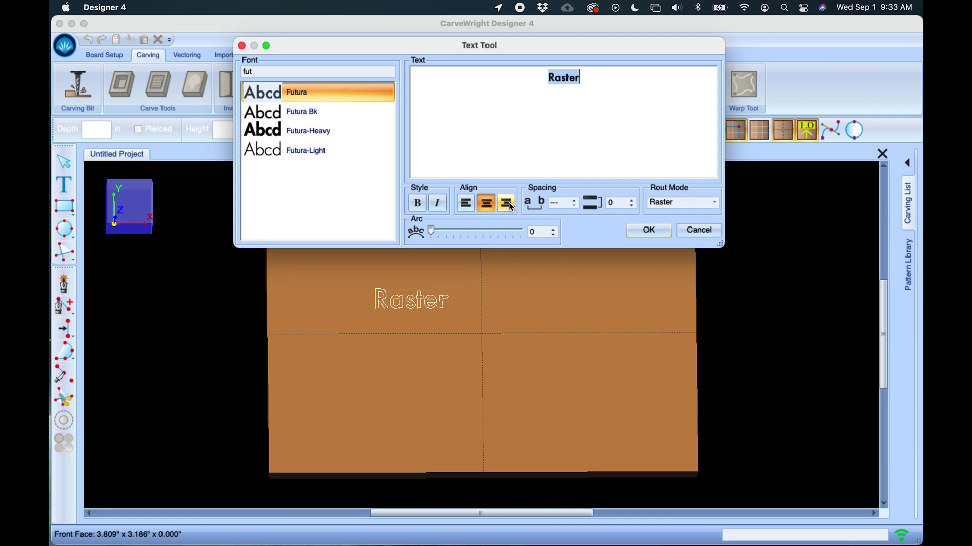
# Test a letter spacing of 100, then reset it to 0
pyautogui.click(561, 202)
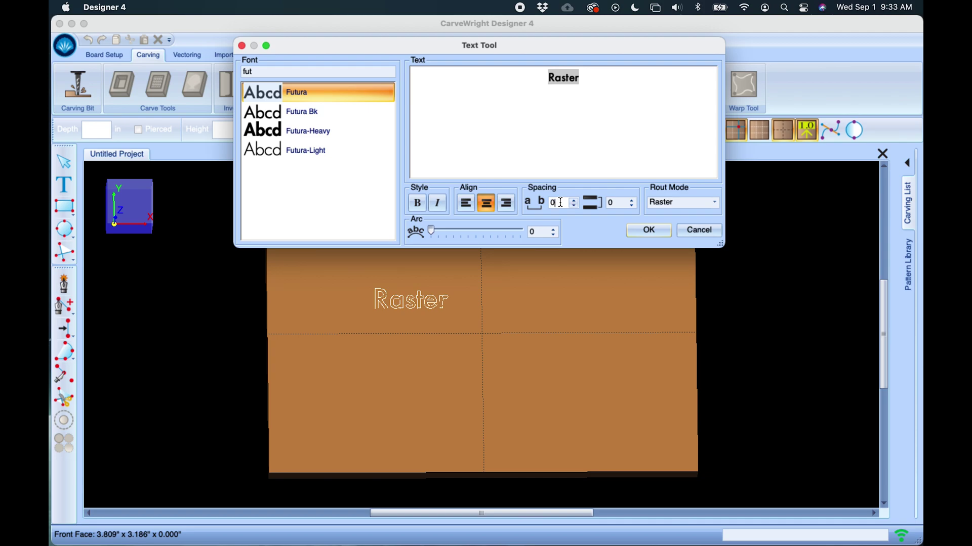
pyautogui.write('100')
pyautogui.press('Return')
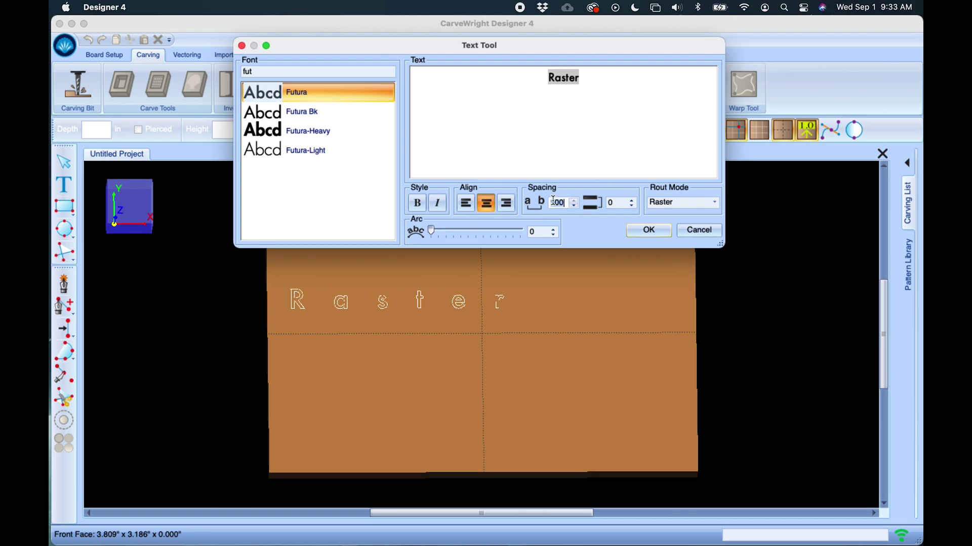
pyautogui.press('BackSpace')
pyautogui.press('BackSpace')
pyautogui.press('BackSpace')
pyautogui.write('0')
pyautogui.press('Return')
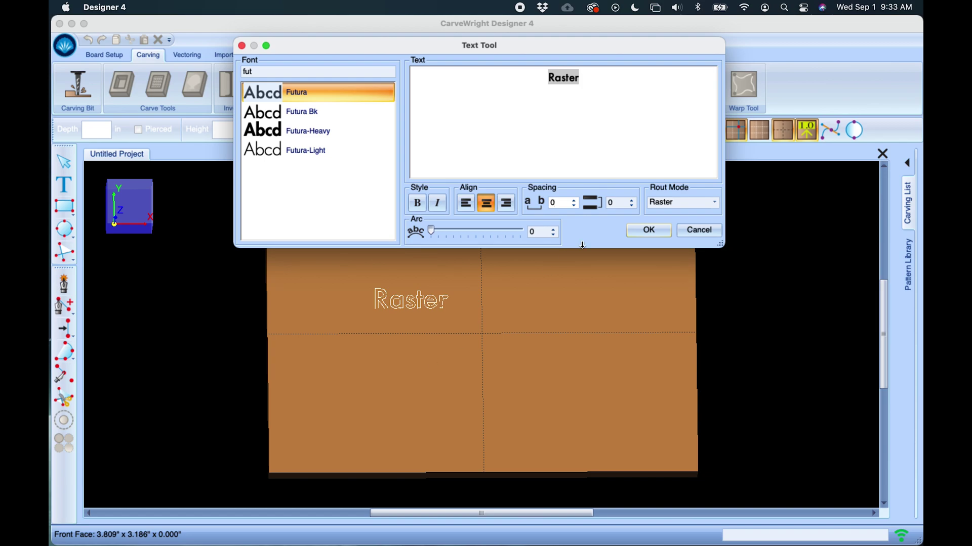
# Try Bold and Italic on the Raster text, leaving both off
pyautogui.click(423, 207)
pyautogui.click(427, 206)
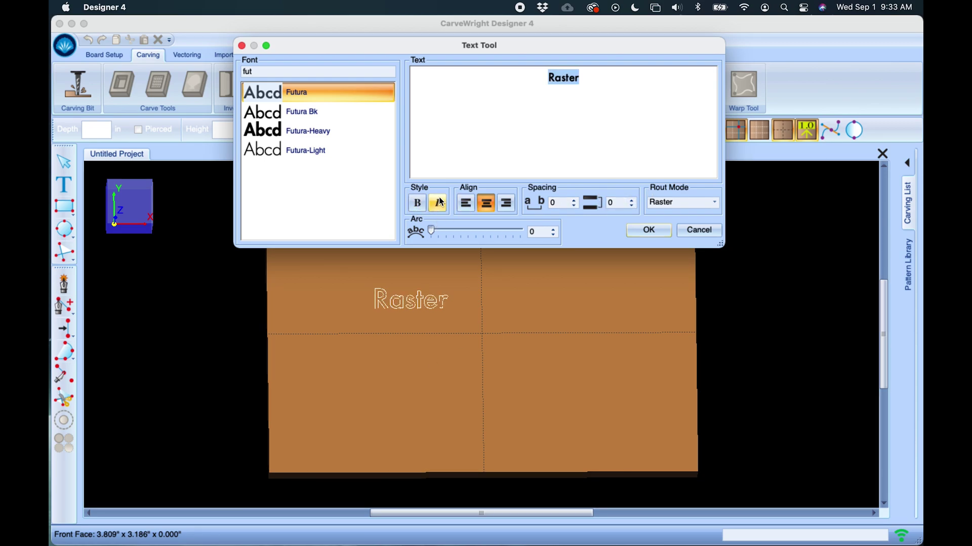
pyautogui.click(441, 203)
pyautogui.click(441, 203)
# Bend Raster into an arc of 50 and set letter spacing to 10
pyautogui.moveTo(433, 233); pyautogui.dragTo(452, 228)
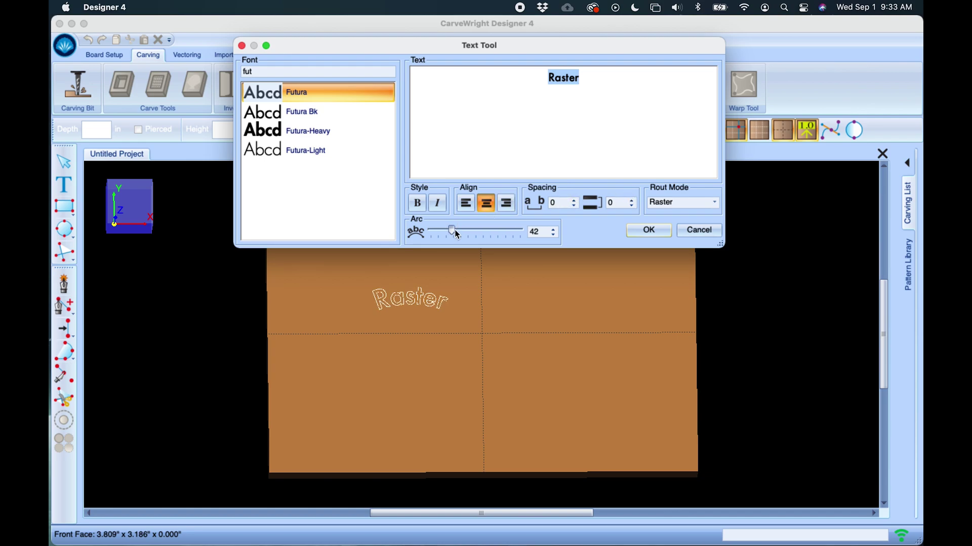
pyautogui.moveTo(451, 229); pyautogui.dragTo(456, 228)
pyautogui.click(558, 203)
pyautogui.write('2')
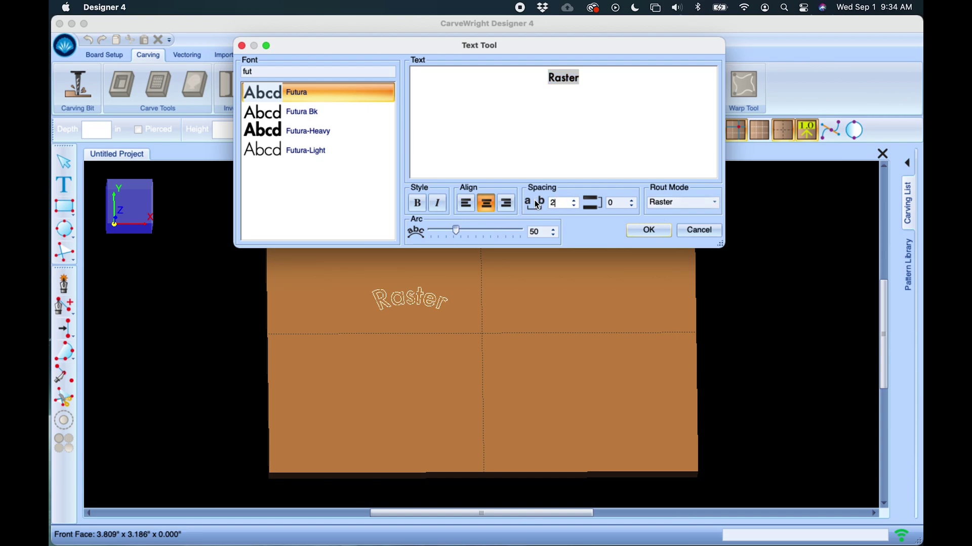
pyautogui.write('0')
pyautogui.press('BackSpace')
pyautogui.press('BackSpace')
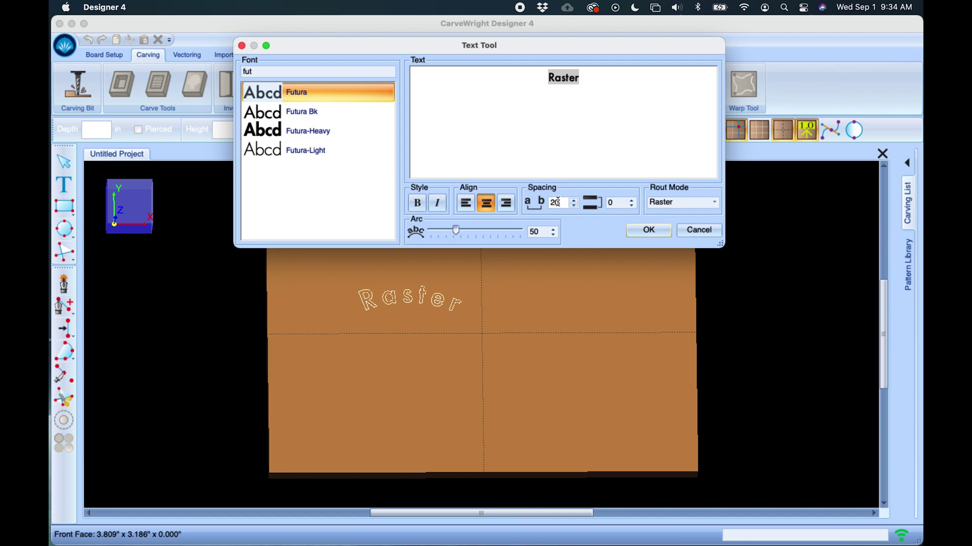
pyautogui.write('10')
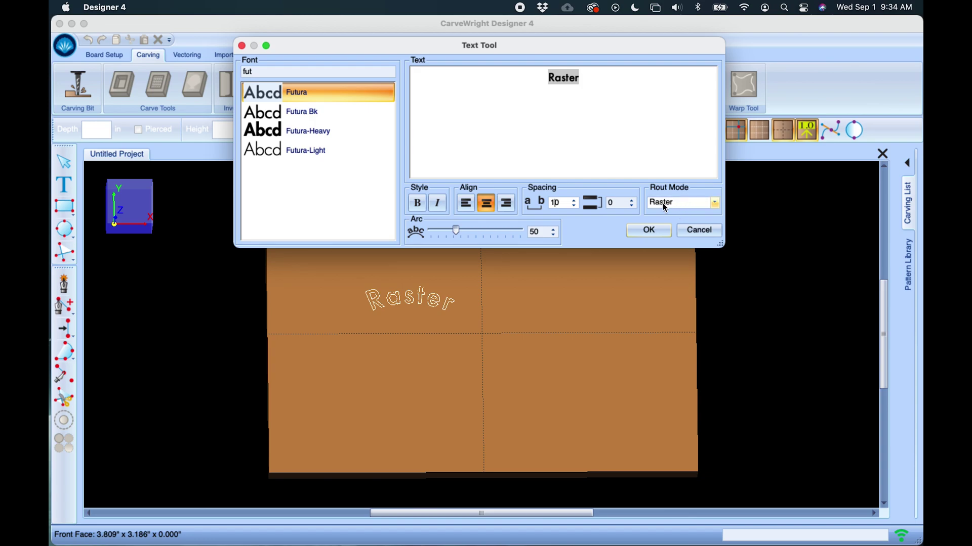
# Create the arced Raster text and enlarge it across the board's upper half
pyautogui.click(649, 230)
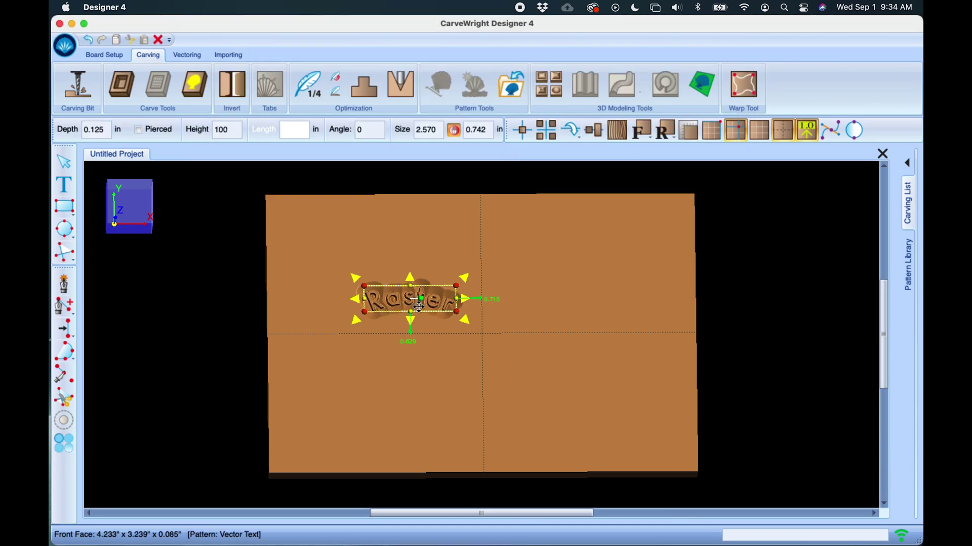
pyautogui.scroll(-1, 419, 306)
pyautogui.scroll(3, 476, 262)
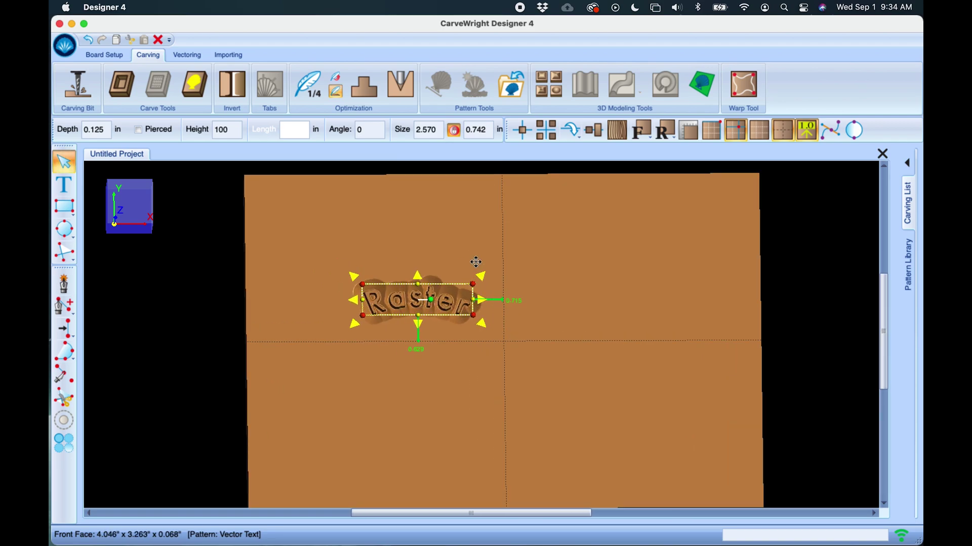
pyautogui.moveTo(482, 278); pyautogui.dragTo(698, 183)
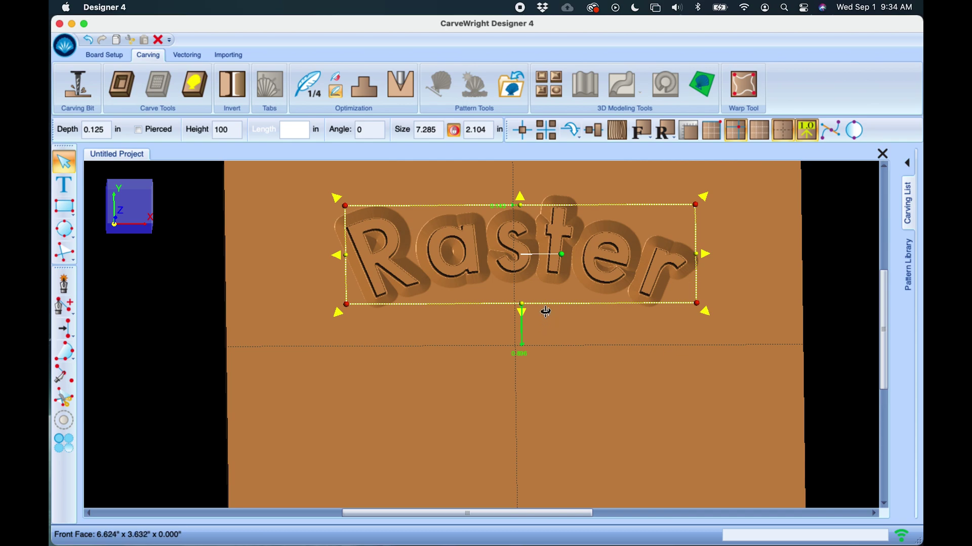
pyautogui.moveTo(545, 312); pyautogui.dragTo(520, 330, button='right')
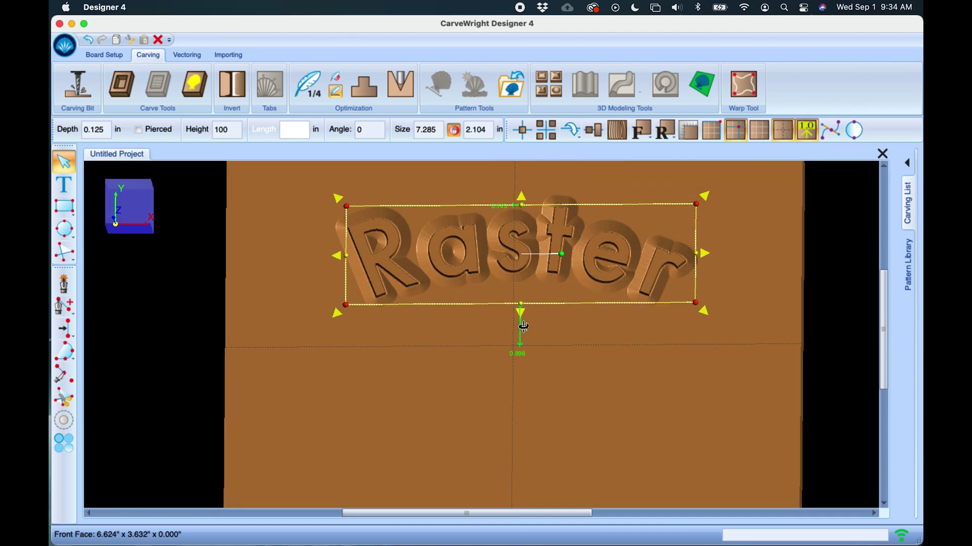
# Center the Raster text horizontally on the board and deselect it
pyautogui.rightClick(556, 232)
pyautogui.moveTo(577, 240)
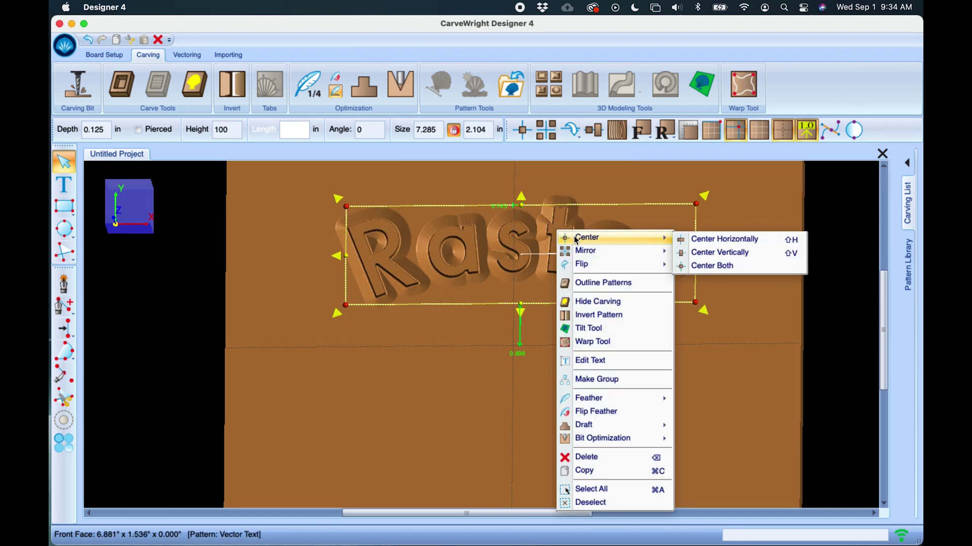
pyautogui.click(702, 242)
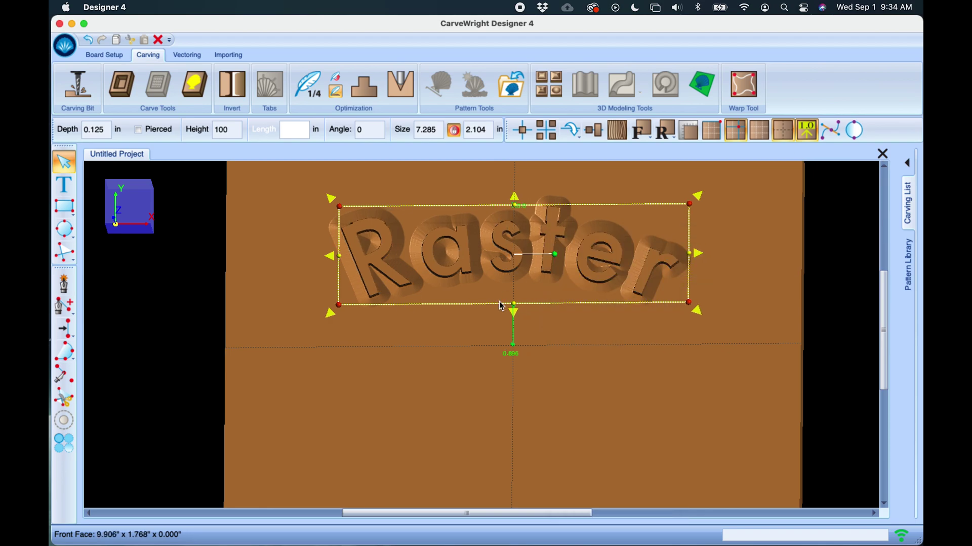
pyautogui.moveTo(574, 282); pyautogui.dragTo(751, 279, button='right')
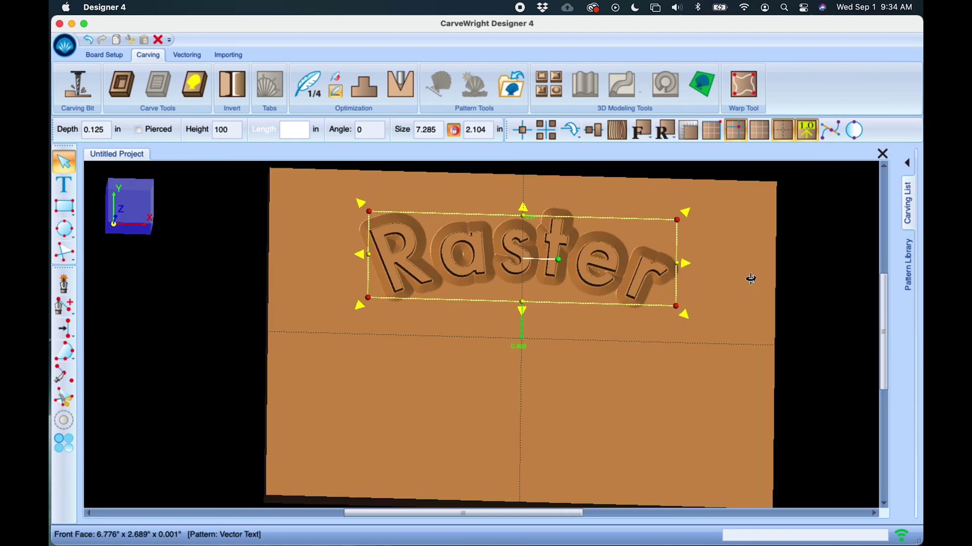
pyautogui.click(359, 210)
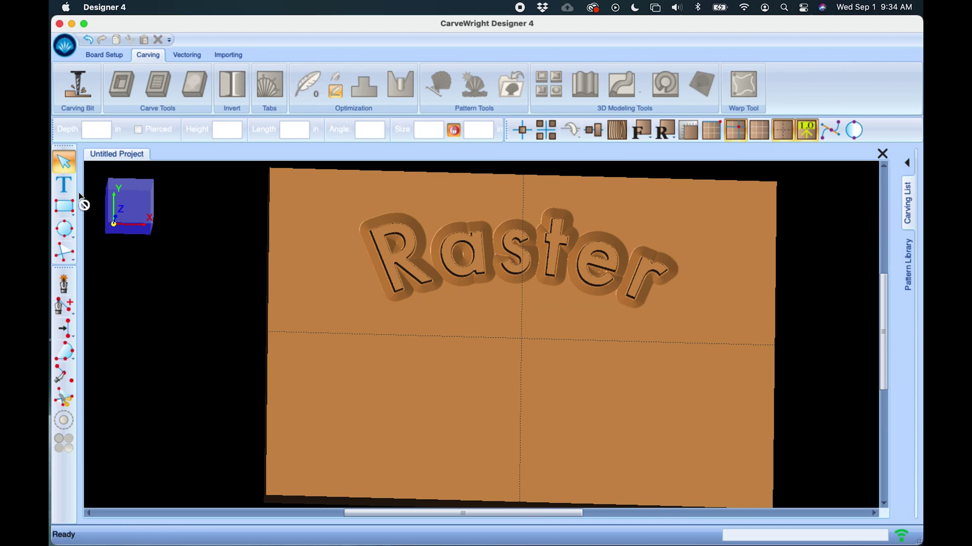
# Add text 'Outine' with Outline rout mode in Futura-Heavy below the Raster arc
pyautogui.click(64, 184)
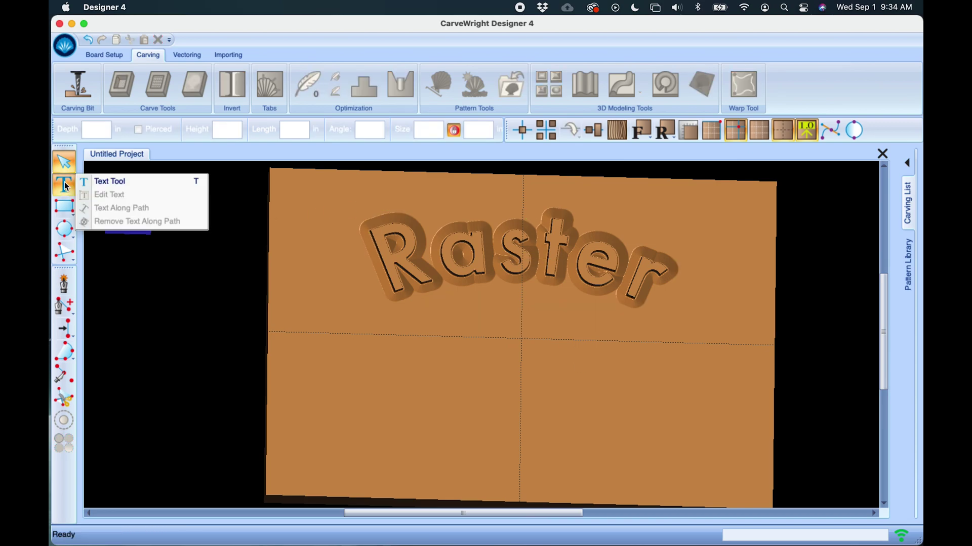
pyautogui.click(181, 183)
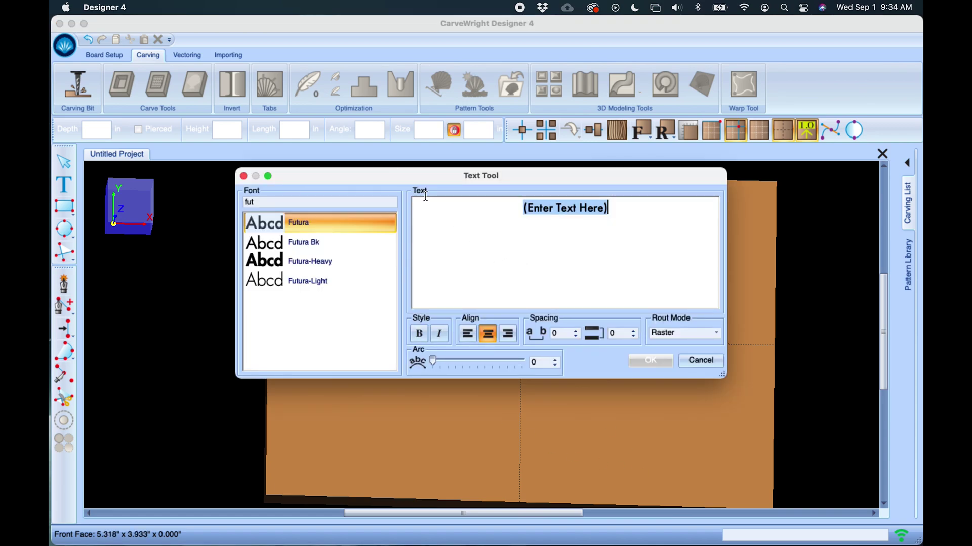
pyautogui.moveTo(446, 179); pyautogui.dragTo(445, 123)
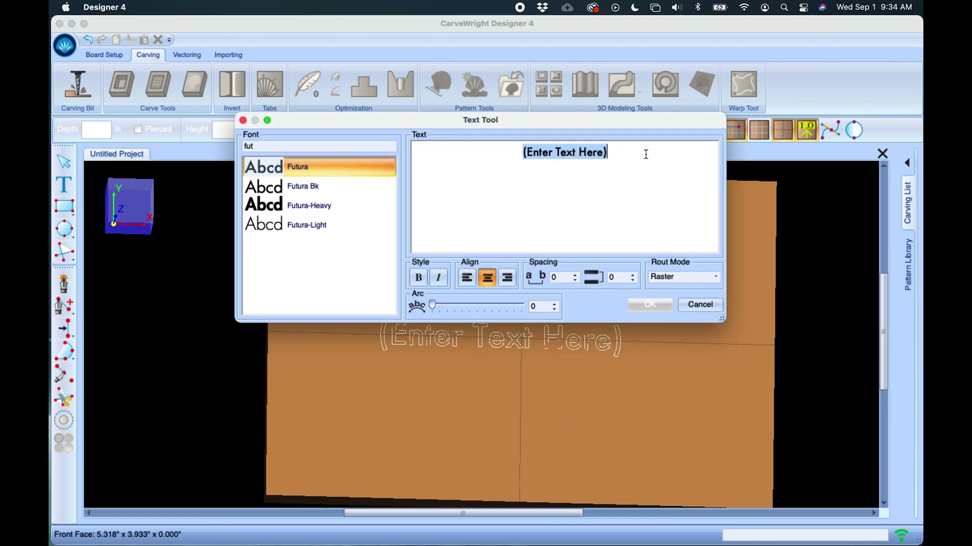
pyautogui.write('Outine')
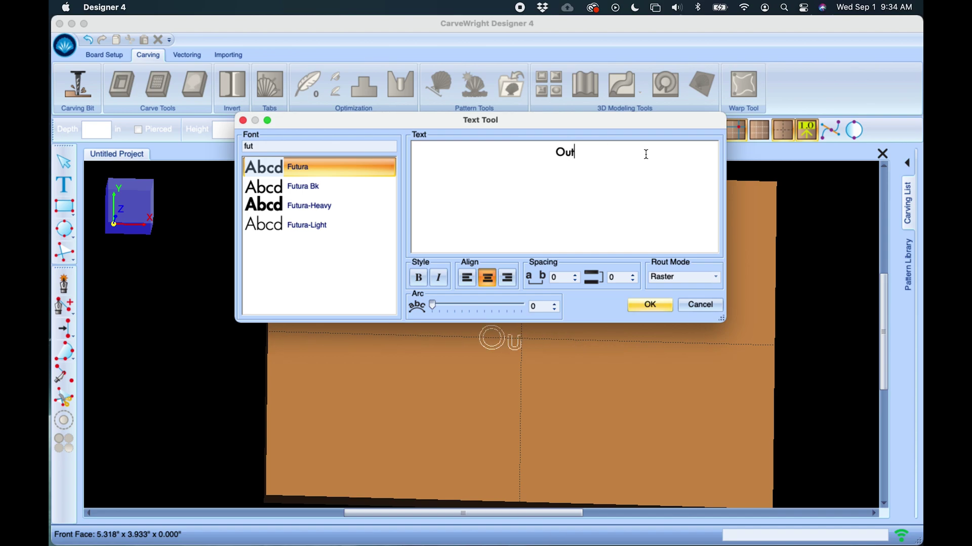
pyautogui.click(679, 278)
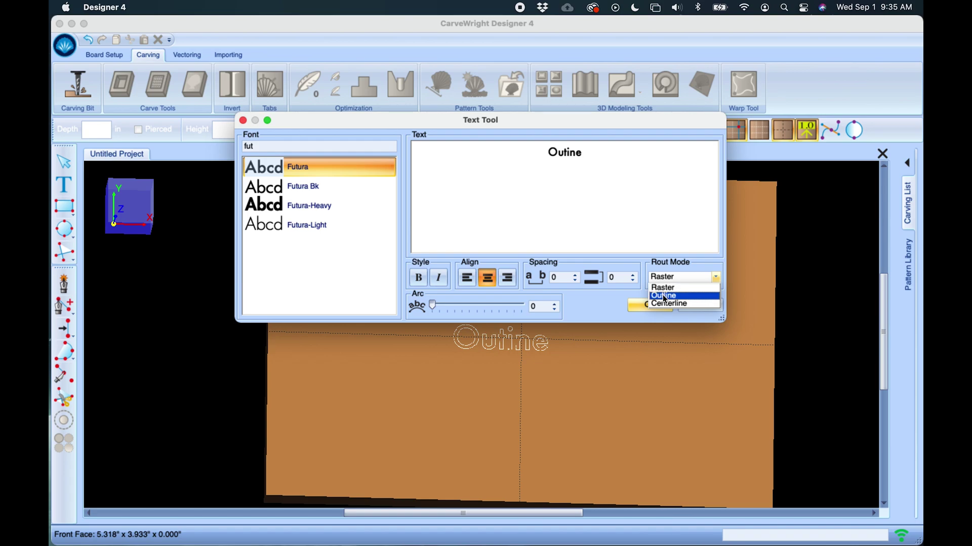
pyautogui.click(667, 297)
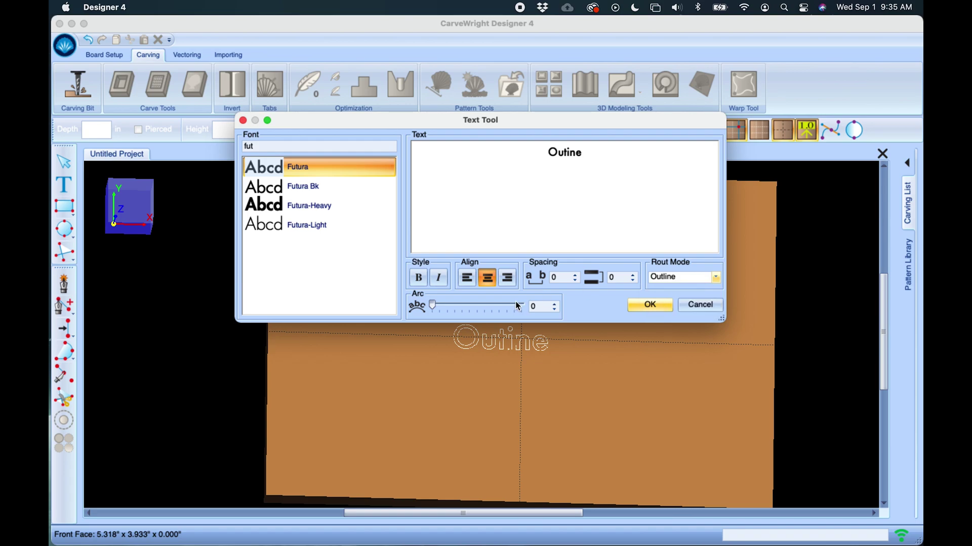
pyautogui.click(309, 207)
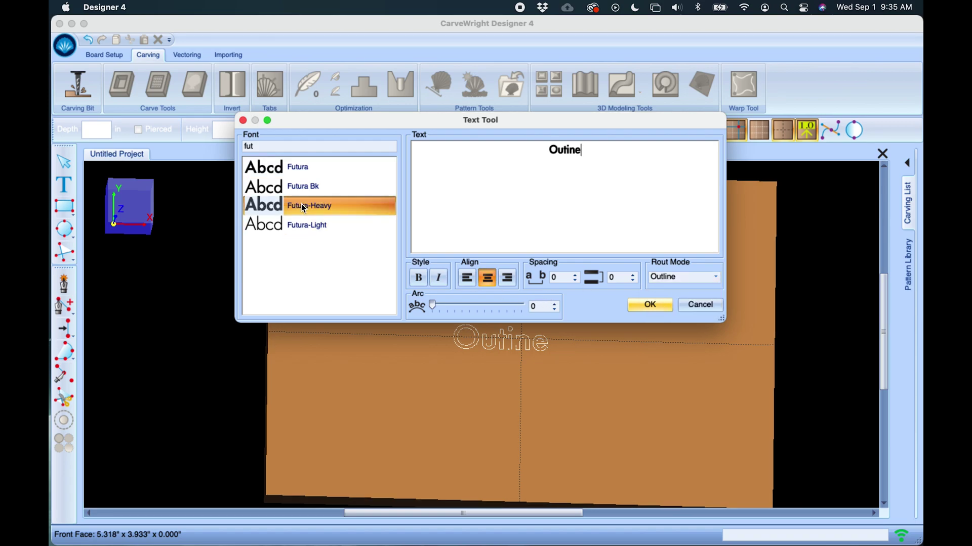
pyautogui.moveTo(576, 121); pyautogui.dragTo(574, 68)
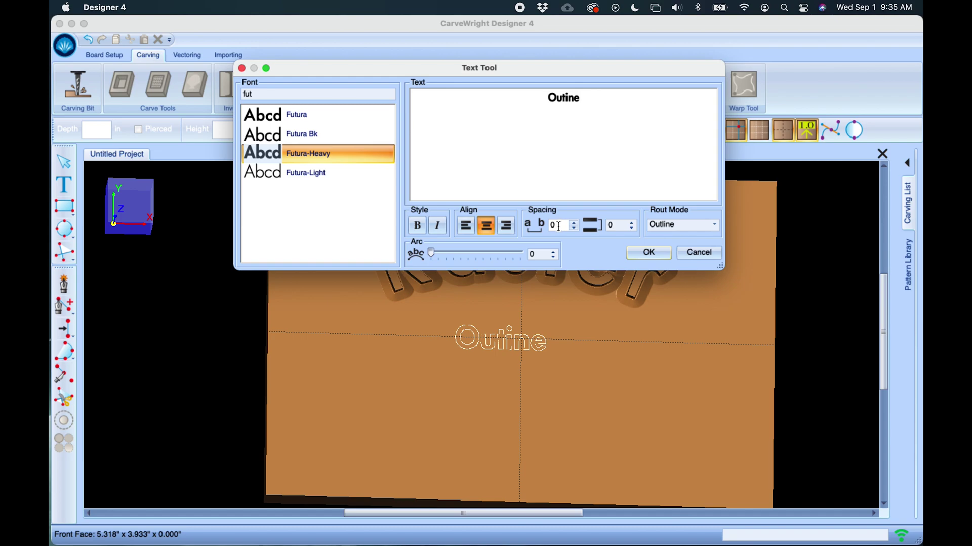
pyautogui.click(646, 252)
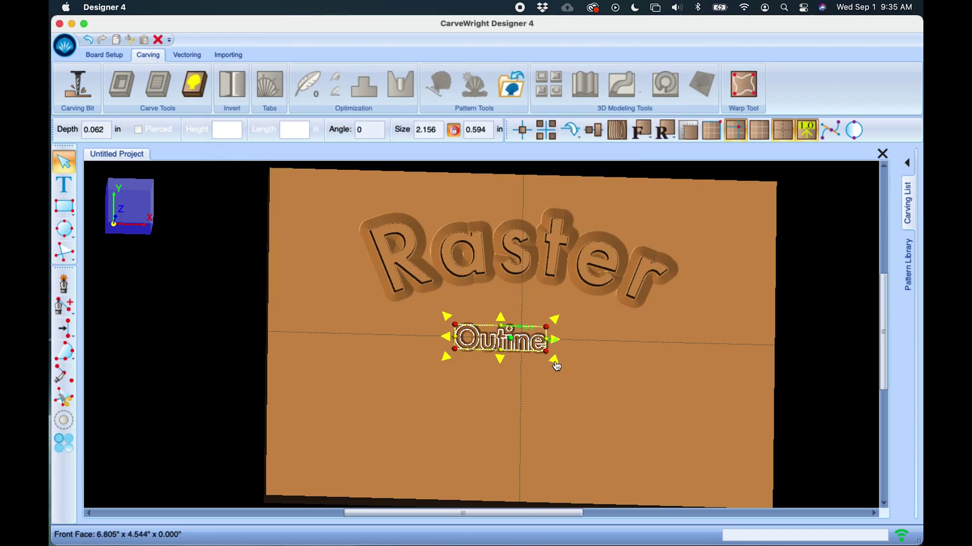
# Enlarge the Outine text, center it under Raster, and tilt the view to inspect
pyautogui.moveTo(611, 405); pyautogui.dragTo(682, 423)
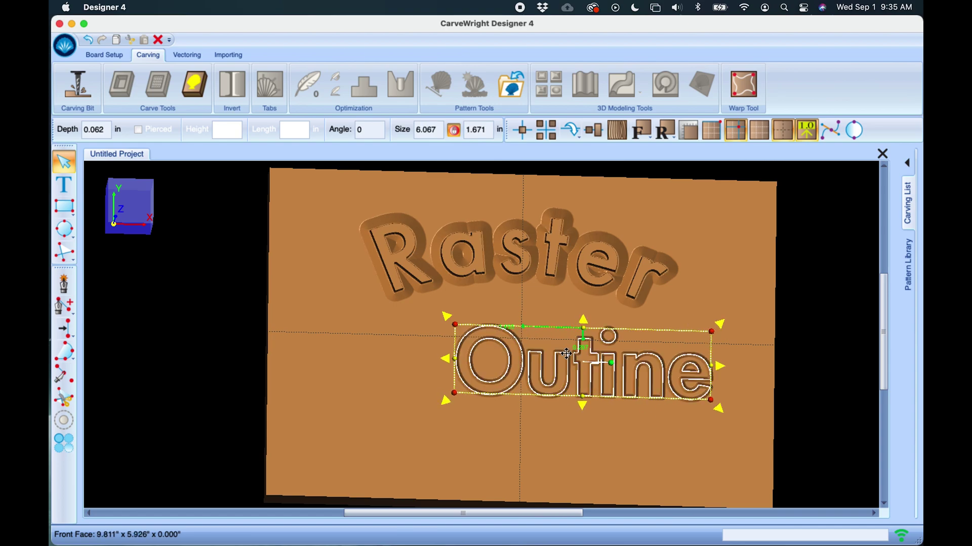
pyautogui.click(670, 408)
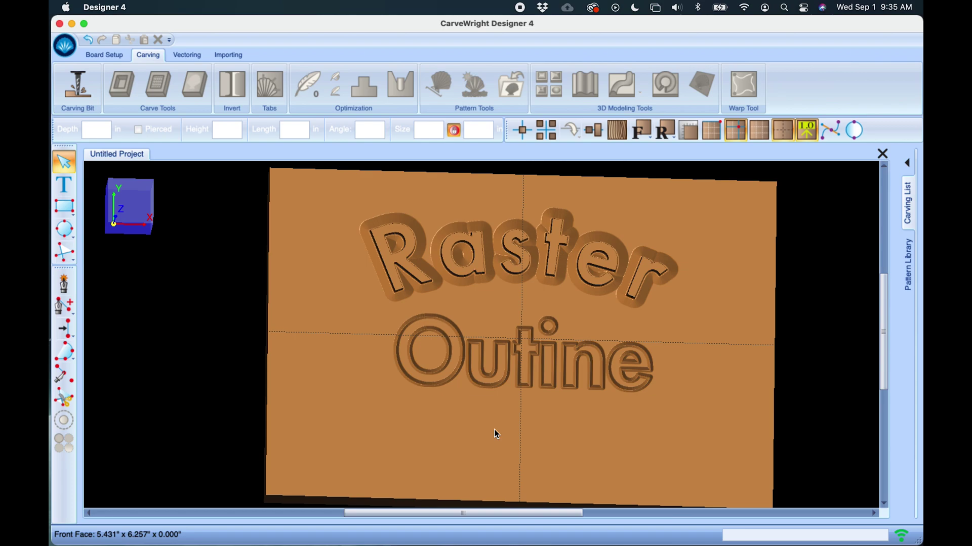
pyautogui.moveTo(550, 380); pyautogui.dragTo(517, 360, button='right')
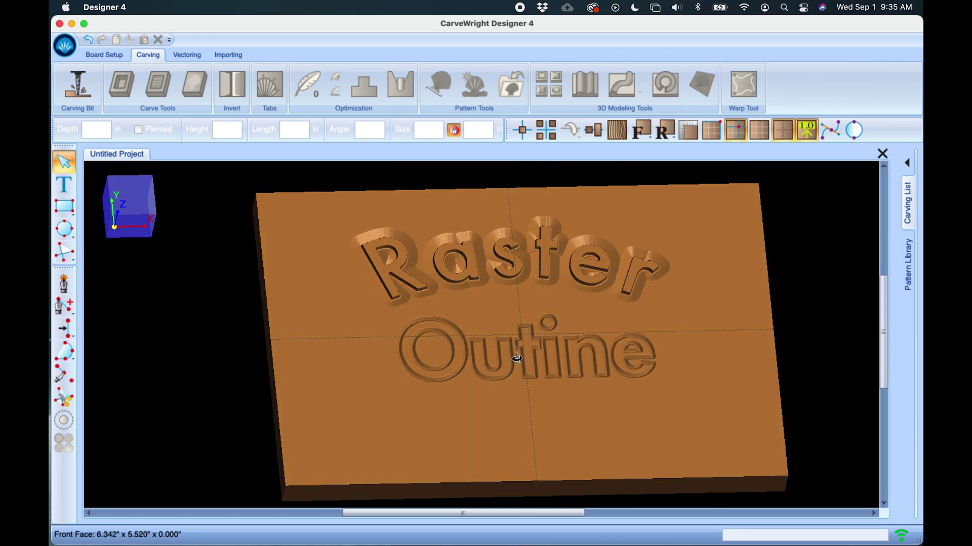
pyautogui.scroll(4, 517, 360)
pyautogui.scroll(3, 517, 359)
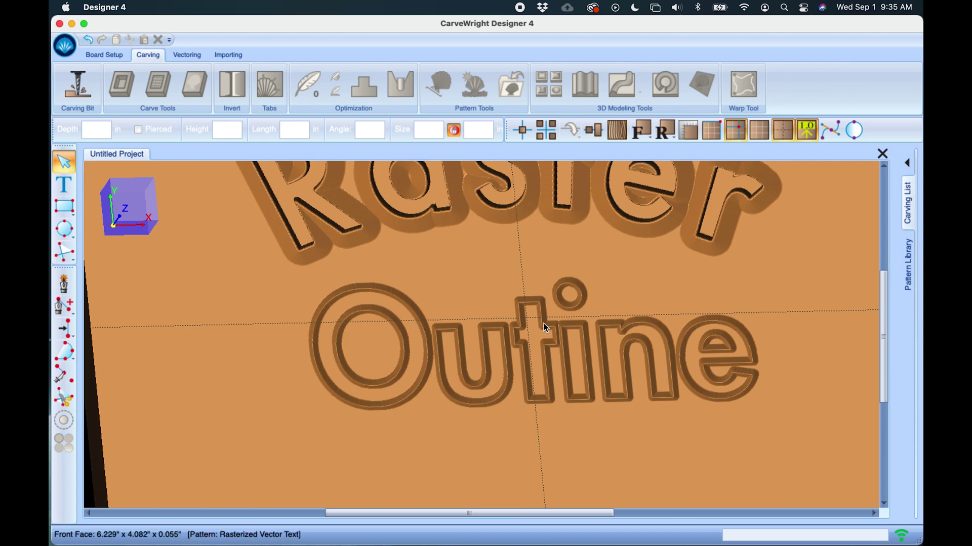
# Assign the 60 Degree V bit to Outine with a 0.125 in carving depth
pyautogui.click(544, 372)
pyautogui.click(188, 55)
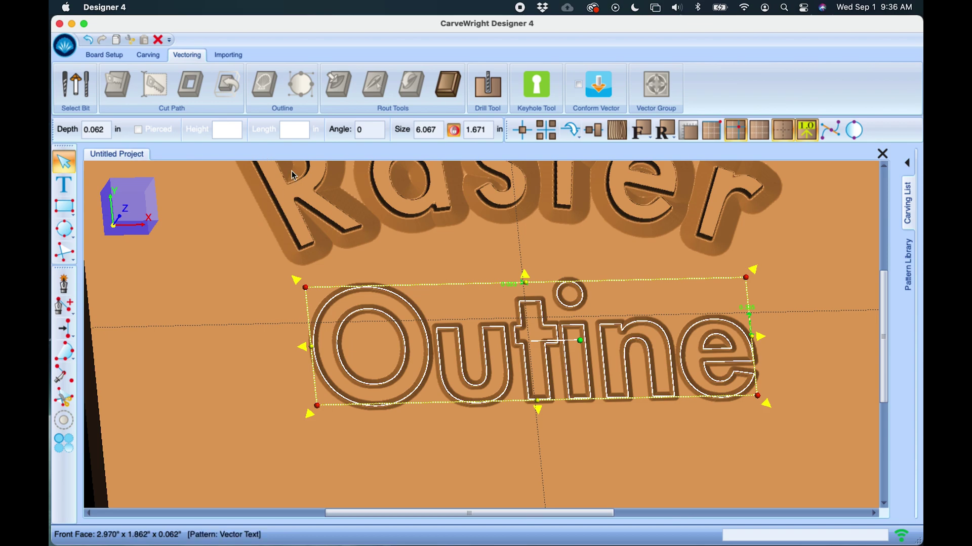
pyautogui.click(81, 95)
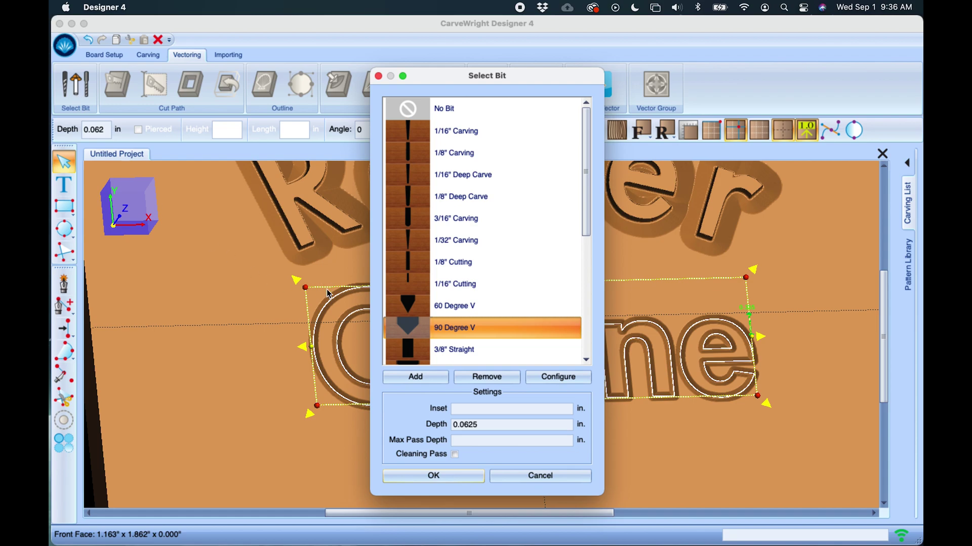
pyautogui.click(417, 313)
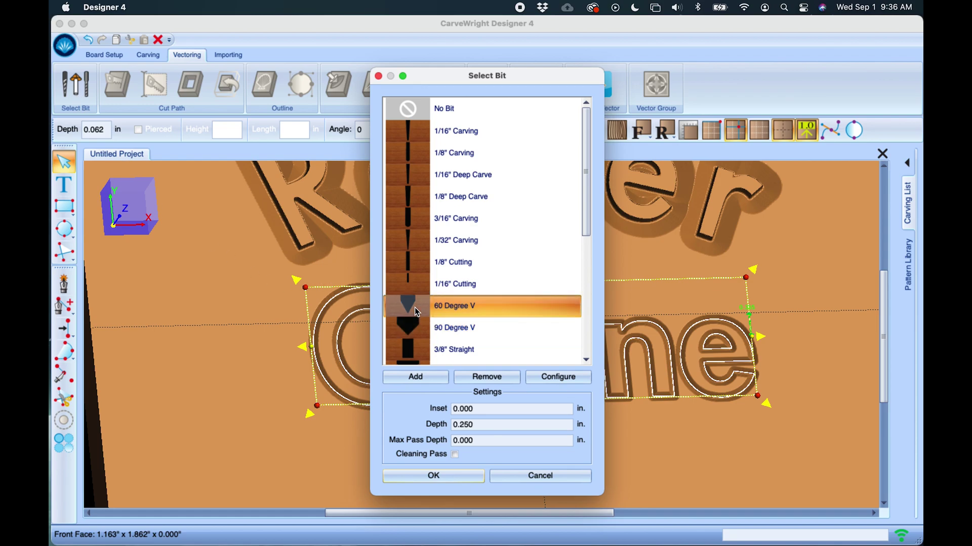
pyautogui.click(452, 477)
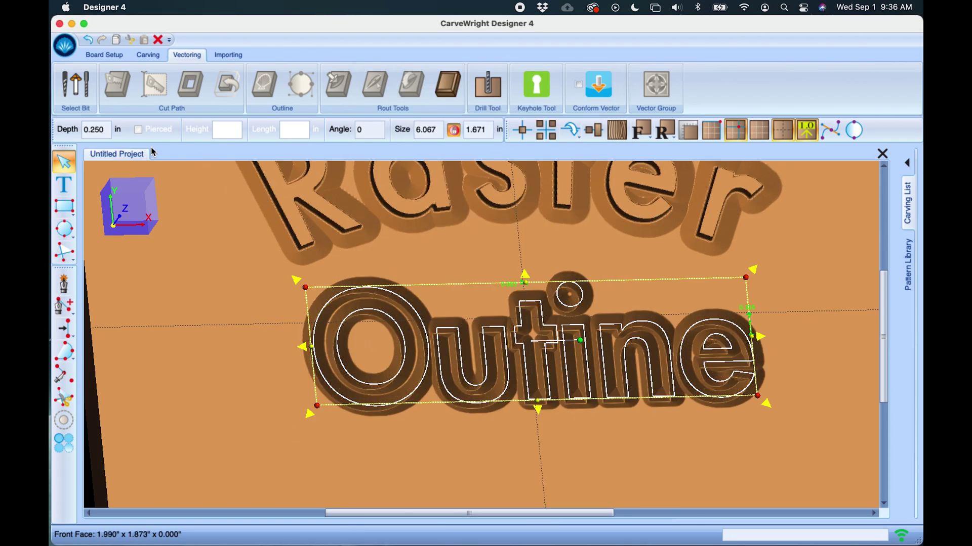
pyautogui.click(76, 86)
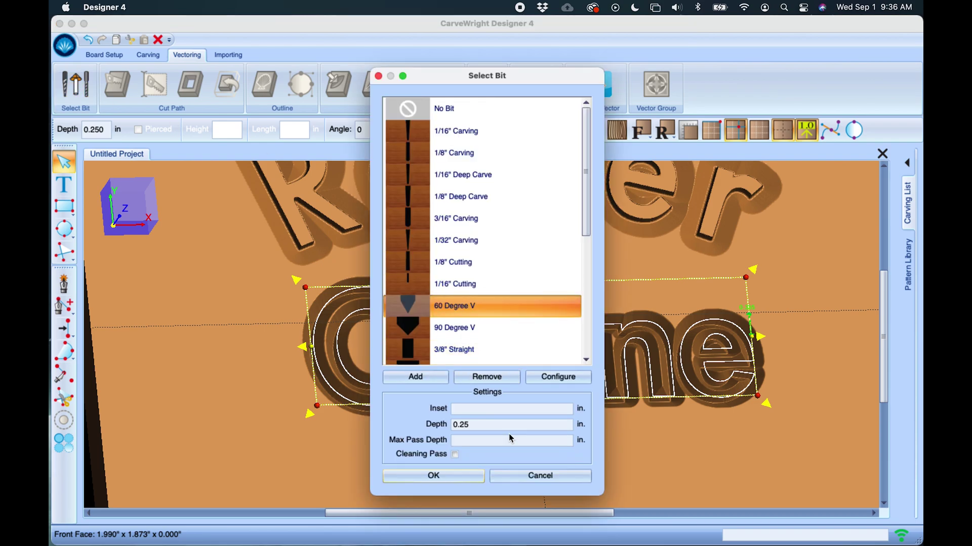
pyautogui.click(505, 426)
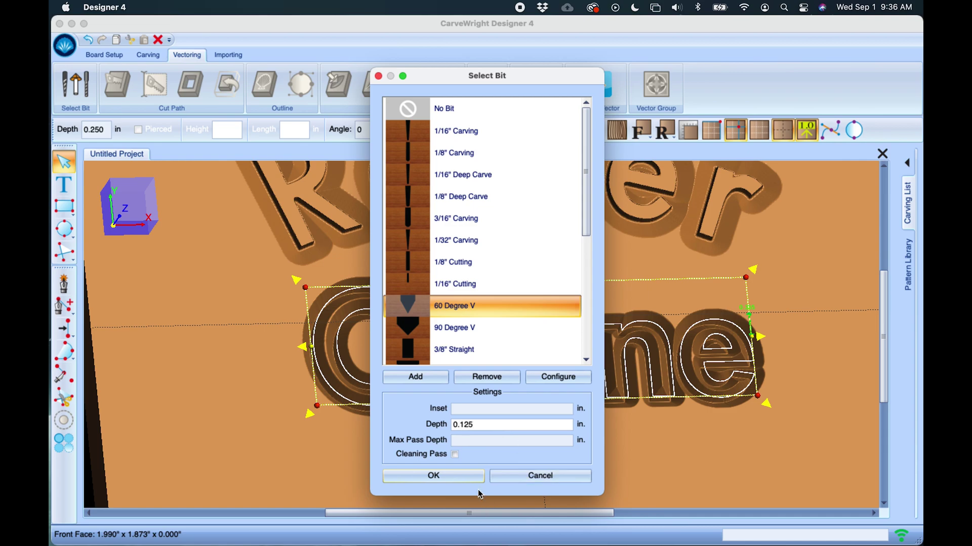
pyautogui.click(462, 478)
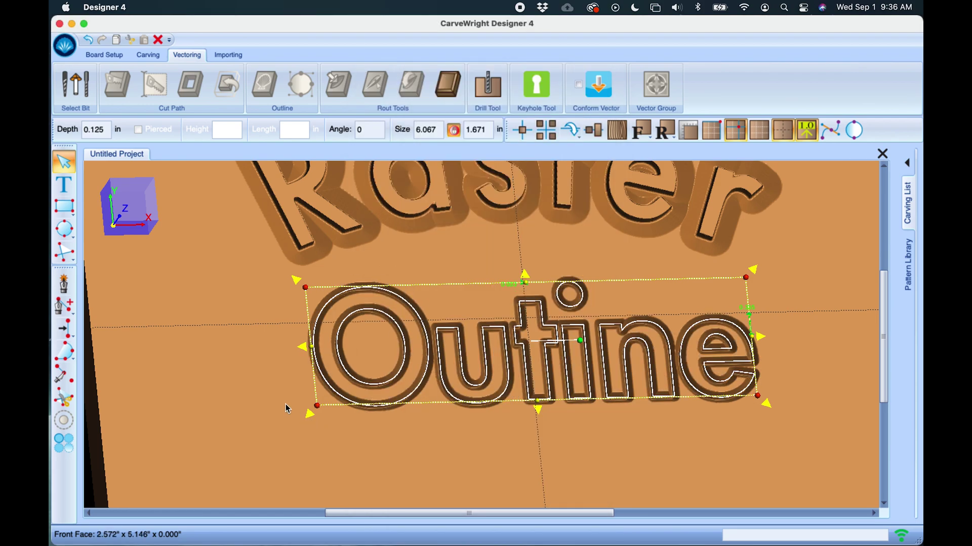
# Preview the carving, then review Outine's bit list and cancel without changes
pyautogui.click(287, 409)
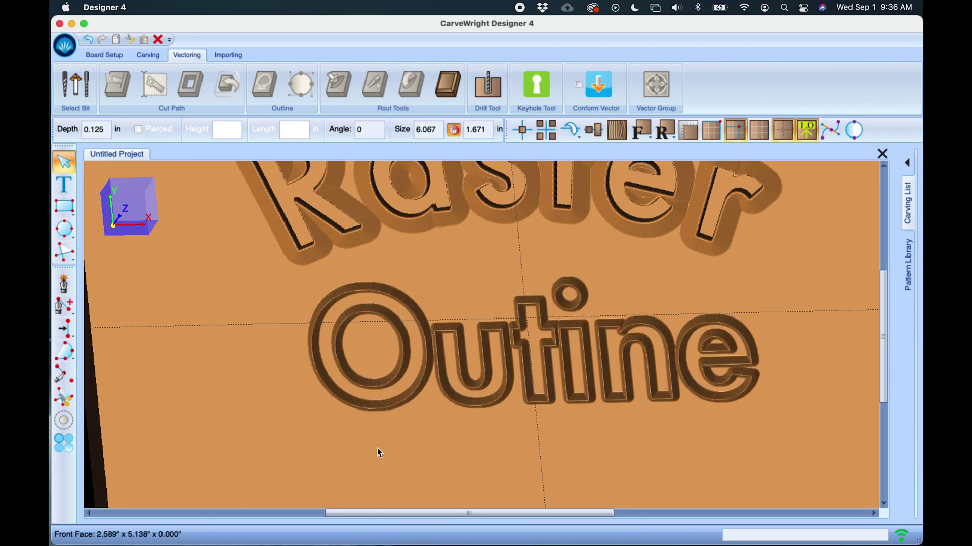
pyautogui.click(415, 312)
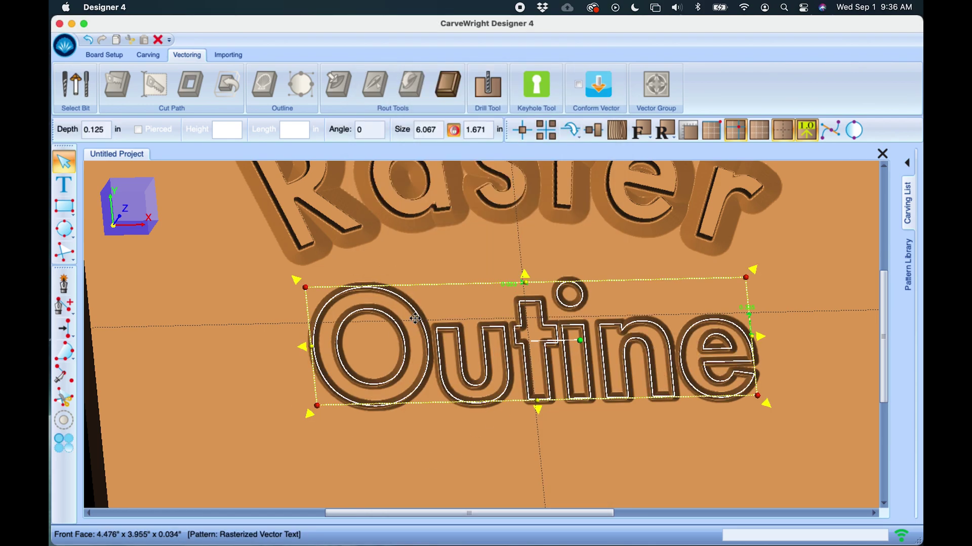
pyautogui.click(76, 86)
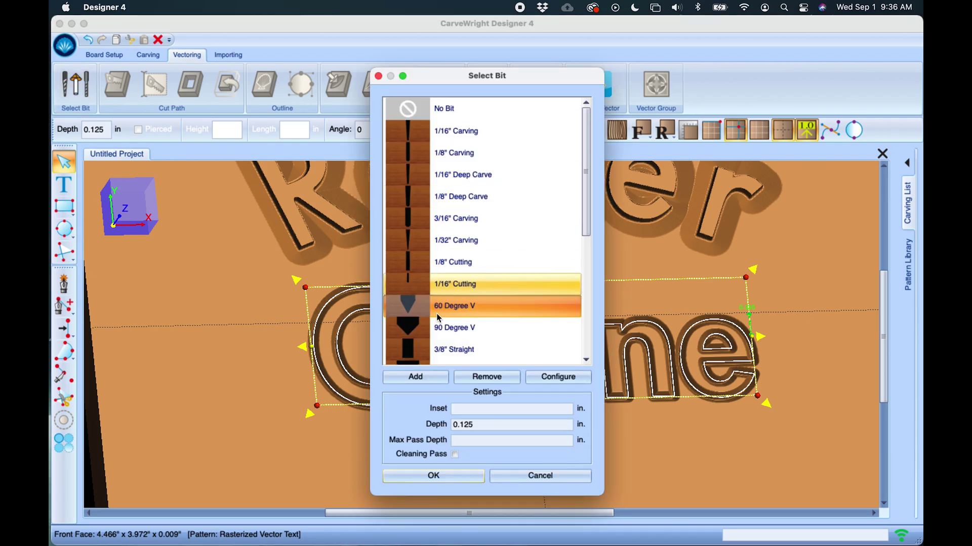
pyautogui.scroll(-8, 439, 318)
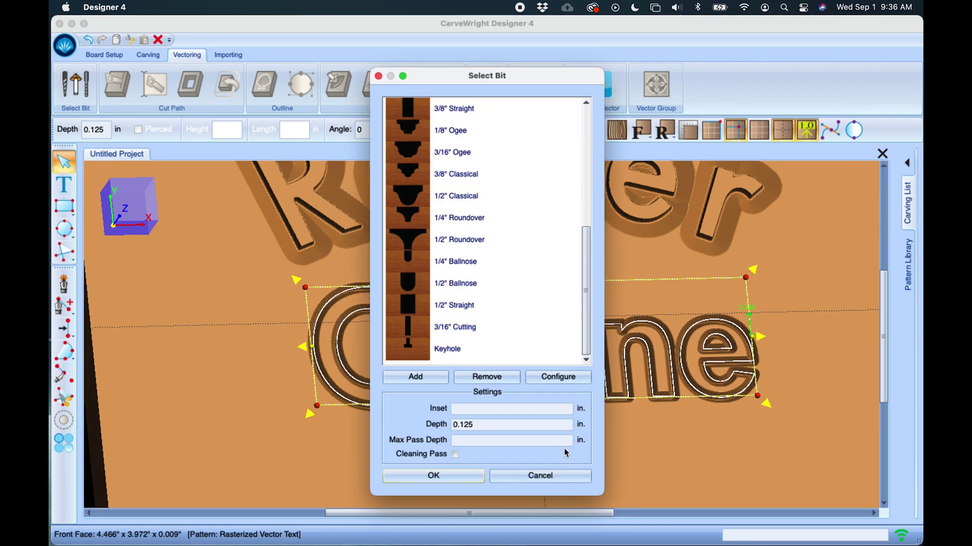
pyautogui.click(565, 476)
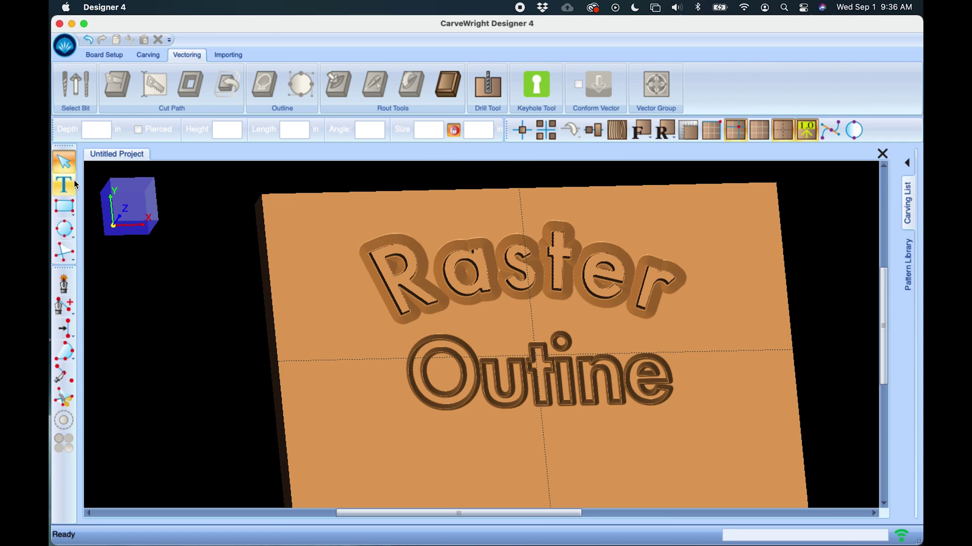
# Place a third text near the board's bottom in Centerline rout mode, typing 'Centerline'
pyautogui.click(69, 185)
pyautogui.click(110, 182)
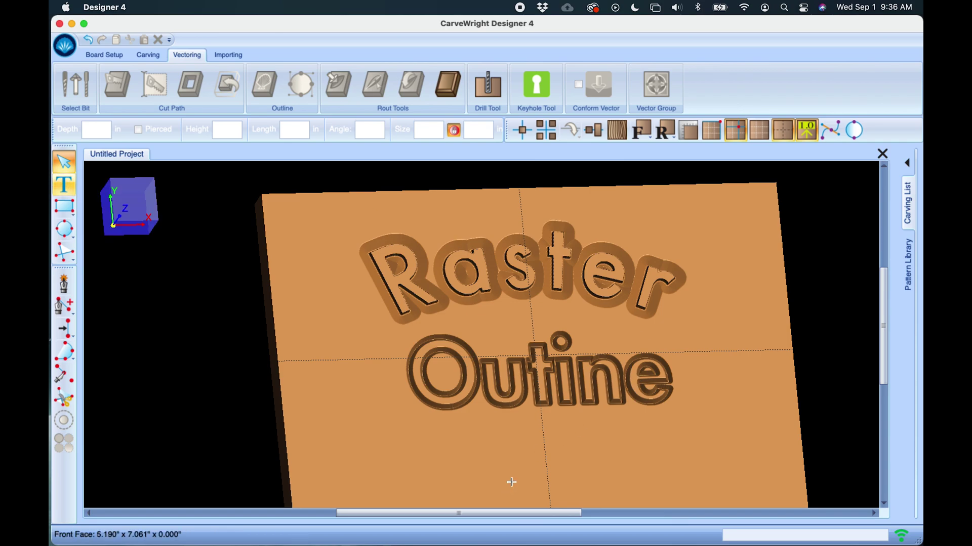
pyautogui.click(479, 488)
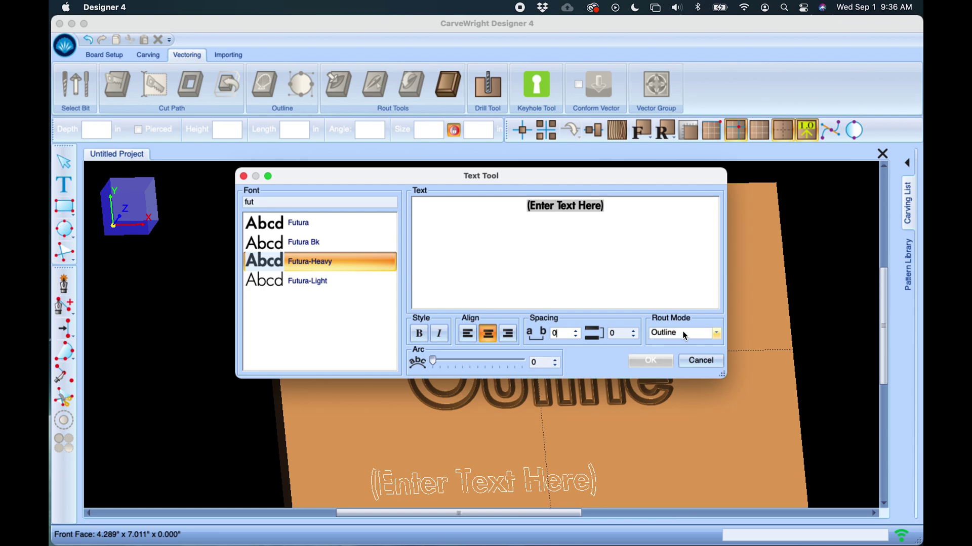
pyautogui.click(698, 333)
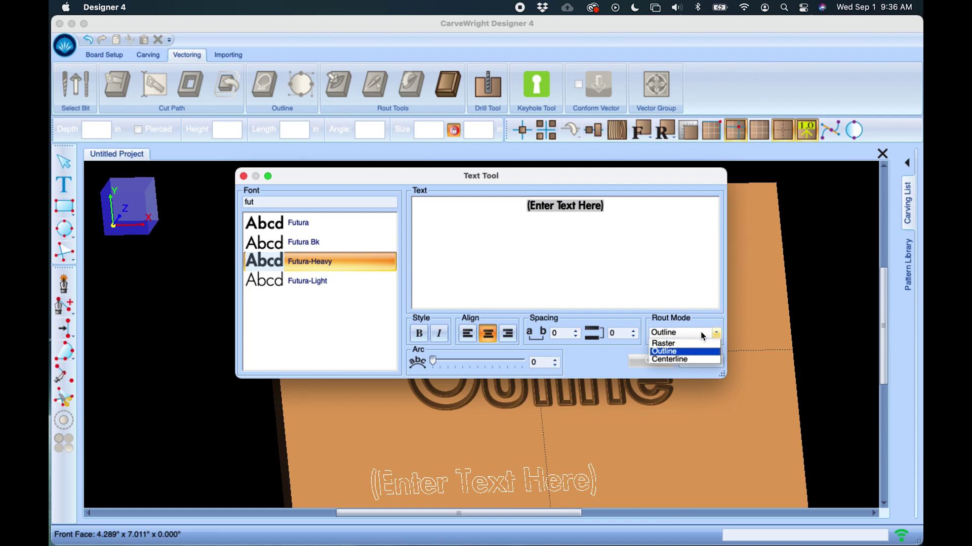
pyautogui.click(672, 360)
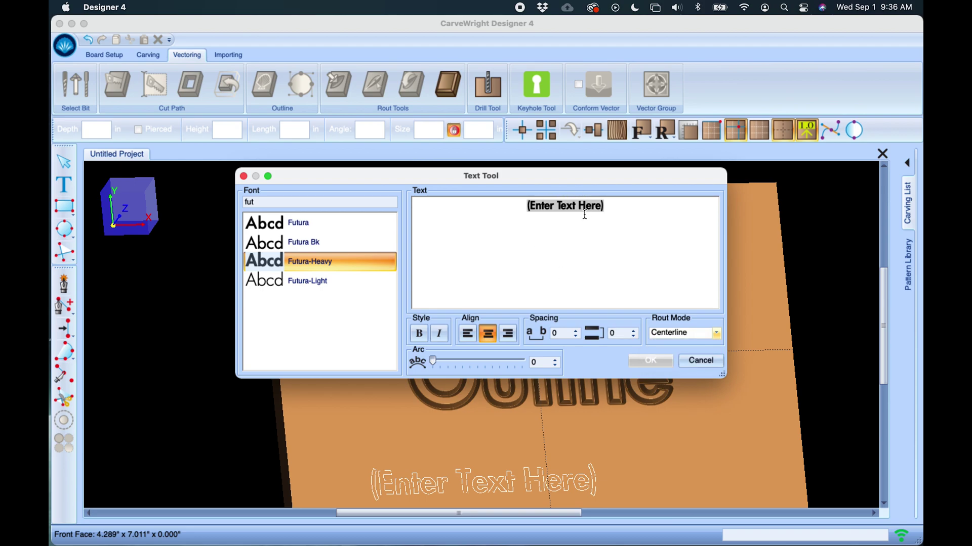
pyautogui.write('Centerline')
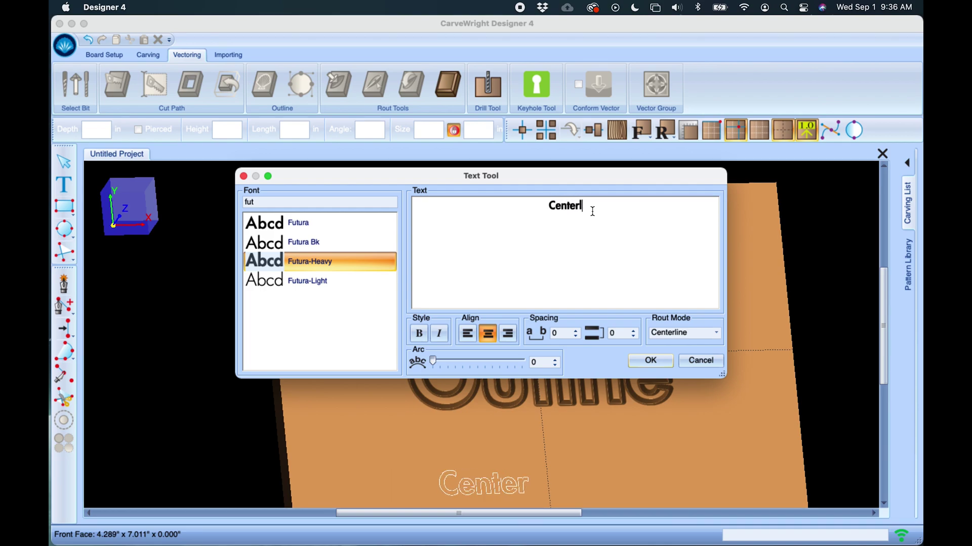
# Scale the Centerline text to 7.806 in wide and centre it under Outine
pyautogui.click(655, 360)
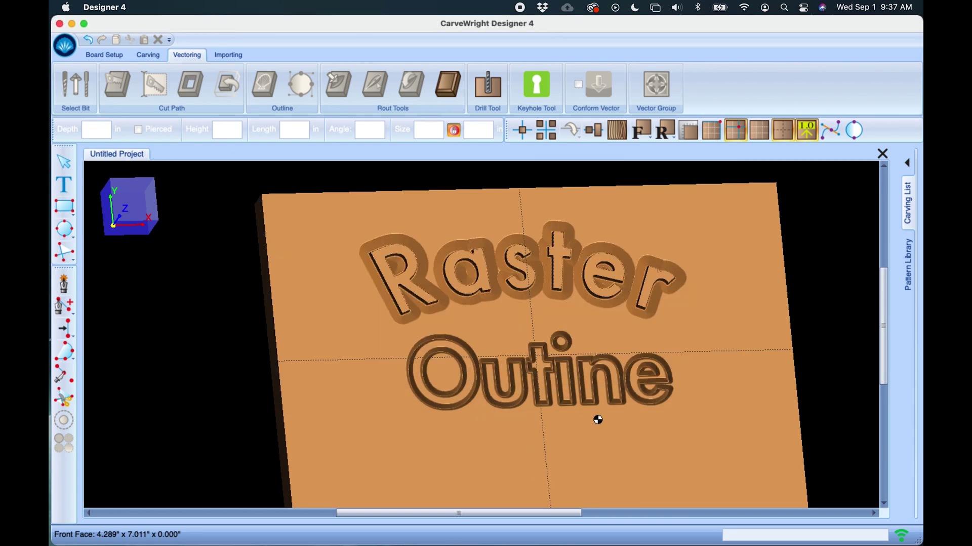
pyautogui.moveTo(551, 467); pyautogui.dragTo(744, 424)
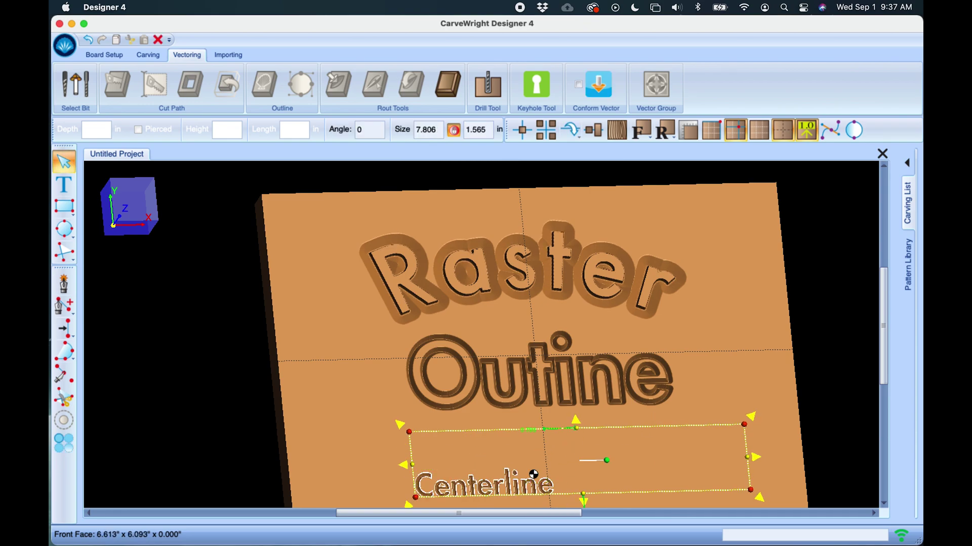
pyautogui.click(642, 131)
pyautogui.scroll(4, 490, 436)
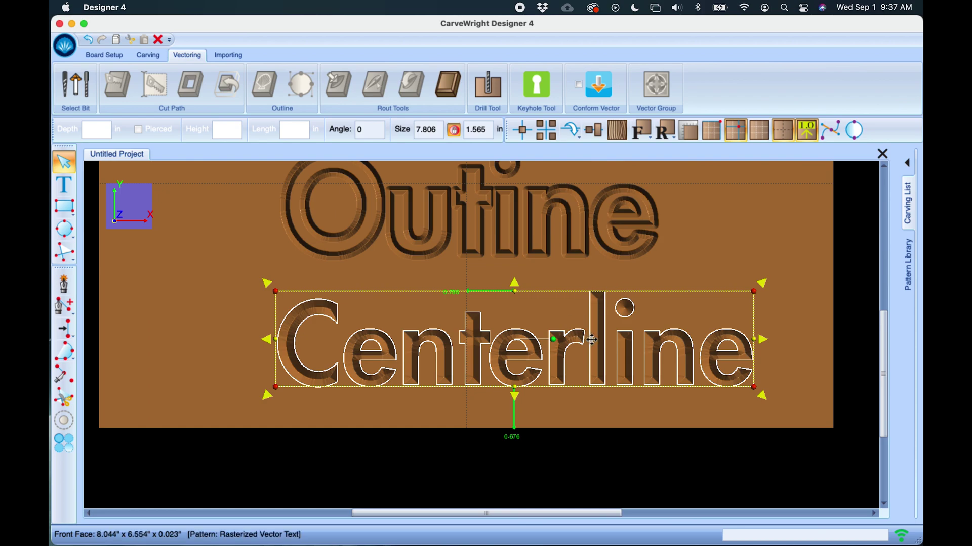
pyautogui.moveTo(575, 339); pyautogui.dragTo(552, 341)
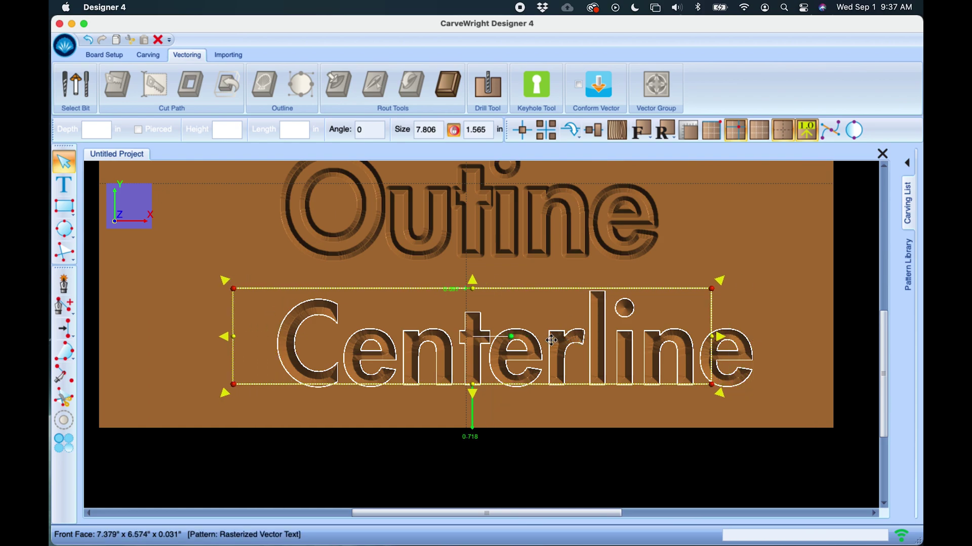
pyautogui.click(412, 403)
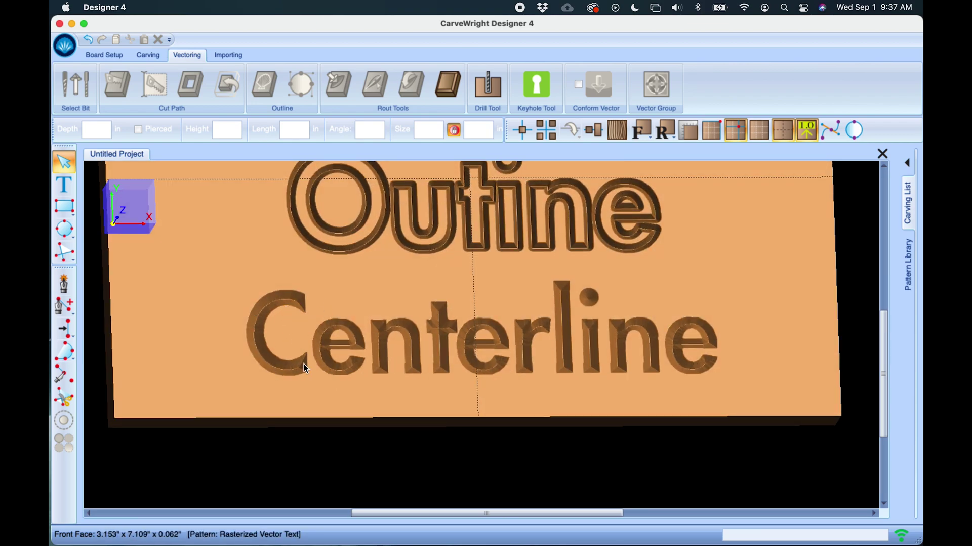
# Tilt the board view to inspect the carved Centerline text, then reselect it
pyautogui.scroll(1, 375, 374)
pyautogui.scroll(4, 374, 369)
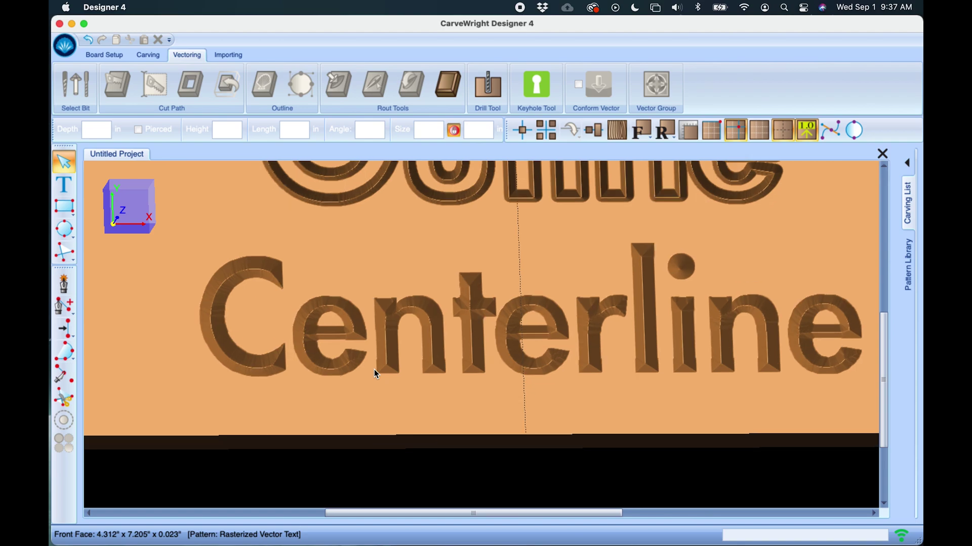
pyautogui.click(212, 292)
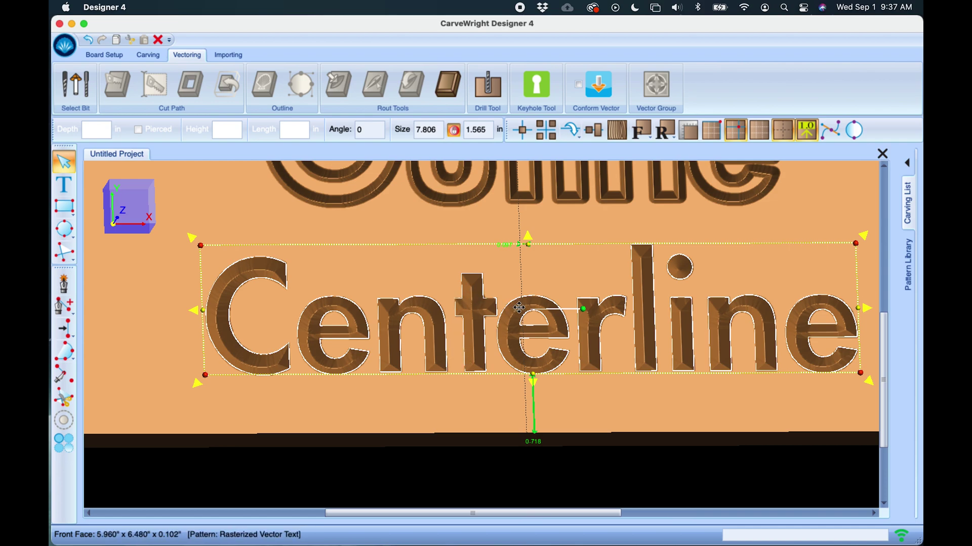
pyautogui.click(808, 384)
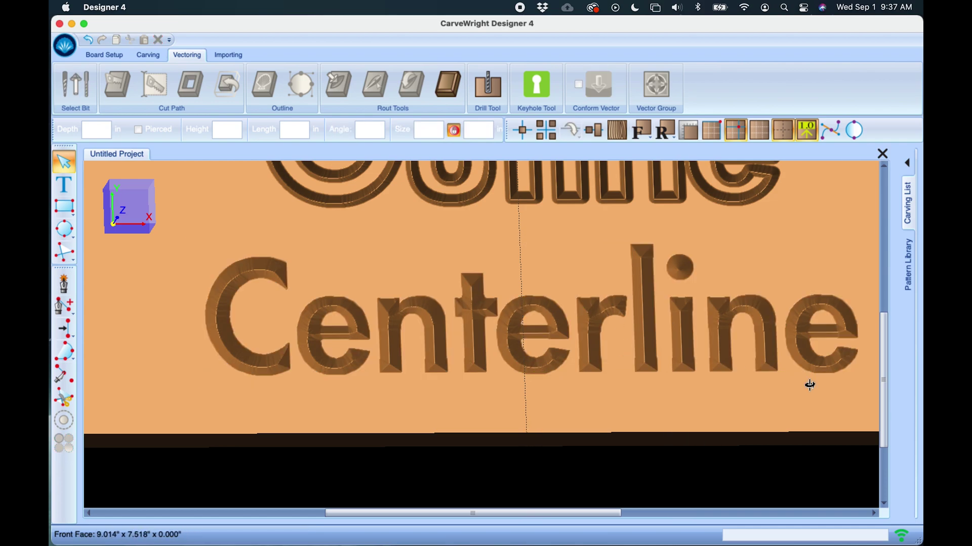
pyautogui.moveTo(809, 384)
pyautogui.mouseDown(button='right')
pyautogui.moveTo(820, 384)
pyautogui.moveTo(803, 390)
pyautogui.moveTo(721, 371)
pyautogui.moveTo(694, 393)
pyautogui.moveTo(557, 403)
pyautogui.moveTo(655, 297)
pyautogui.mouseUp(button='right')
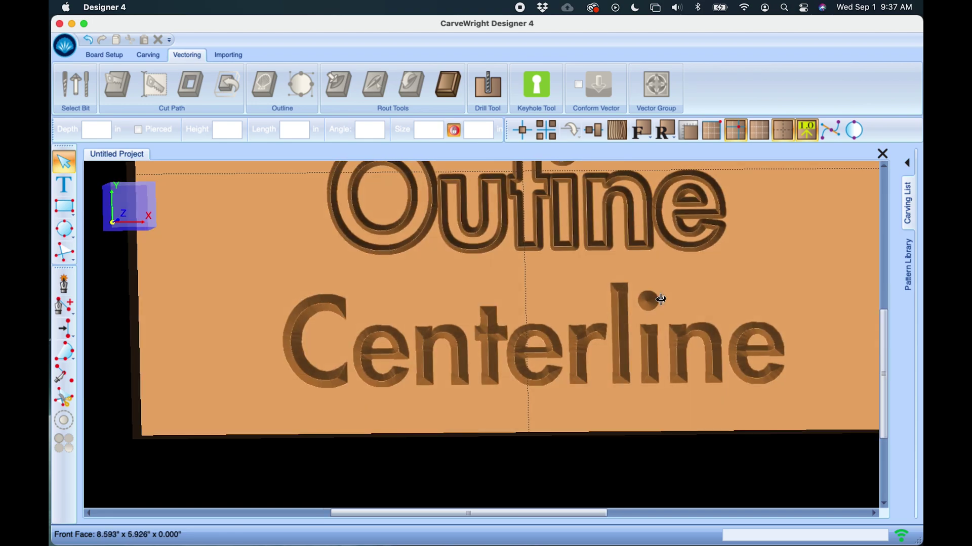
pyautogui.click(517, 353)
pyautogui.scroll(-5, 686, 252)
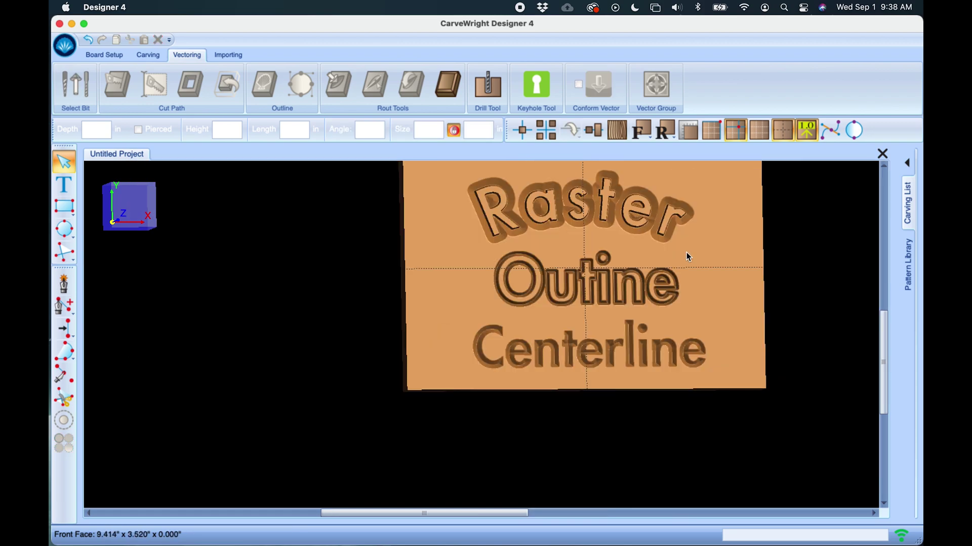
pyautogui.click(601, 214)
pyautogui.click(591, 276)
pyautogui.scroll(2, 500, 381)
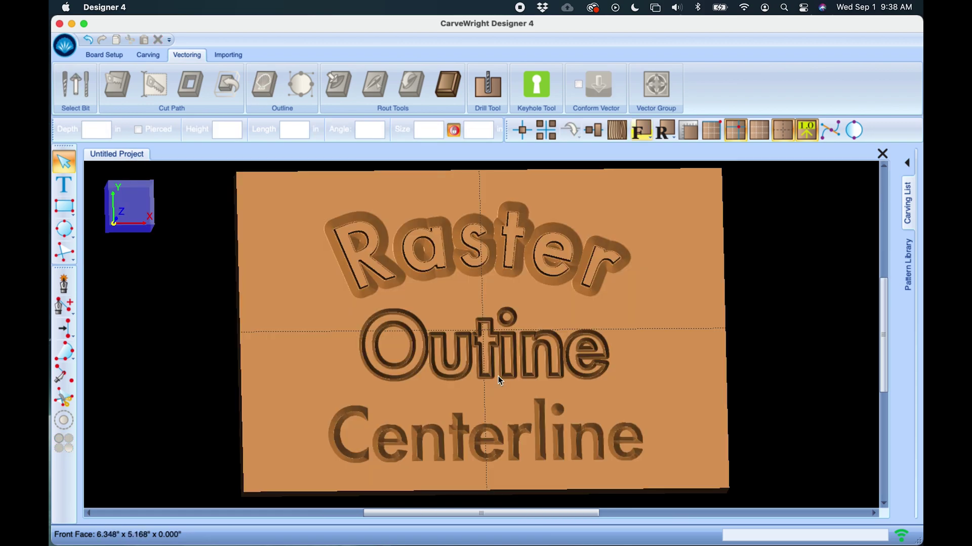